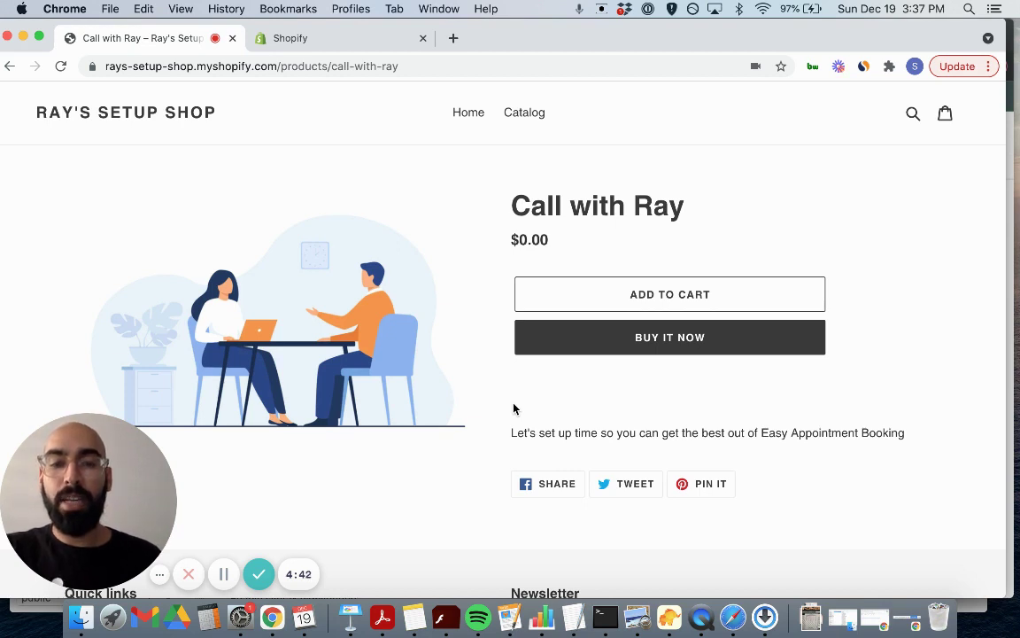
# Create a first event for the Call with Ray product and bring up its 'Call with Ray Event' form.
pyautogui.click(343, 49)
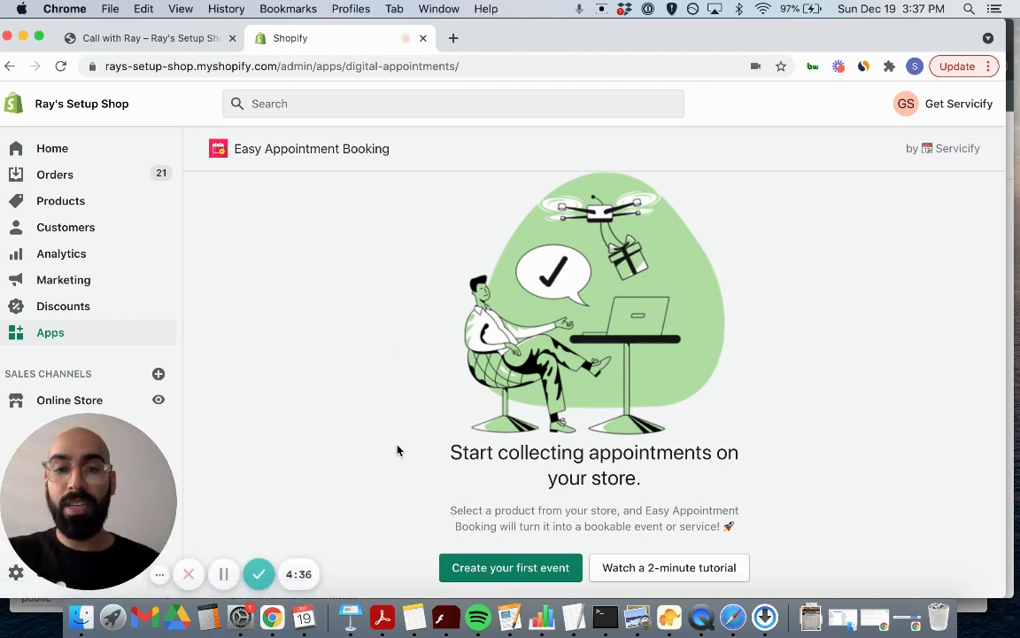
pyautogui.click(504, 573)
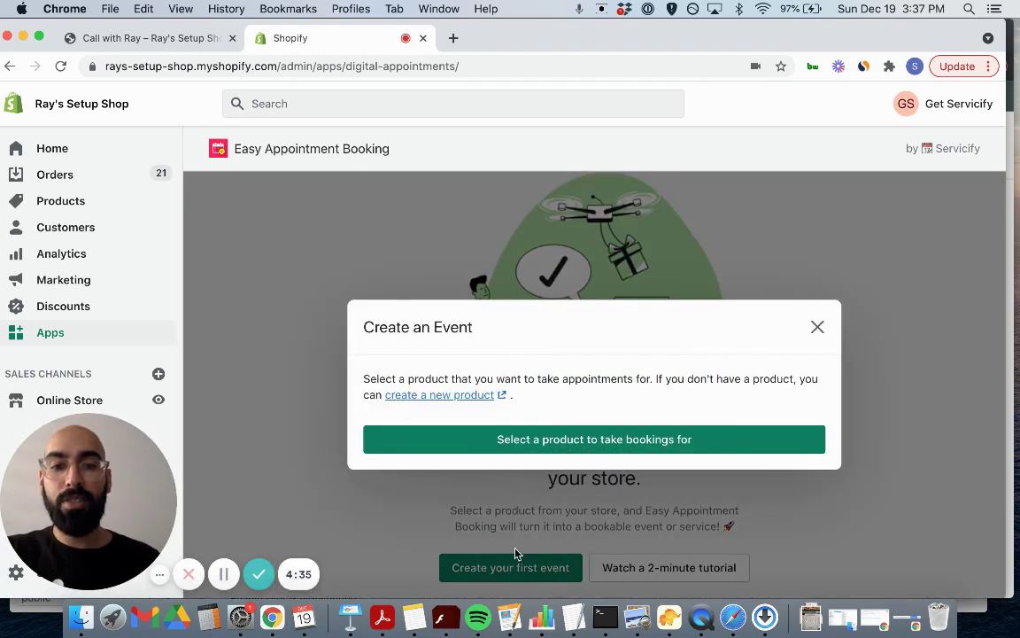
pyautogui.click(560, 440)
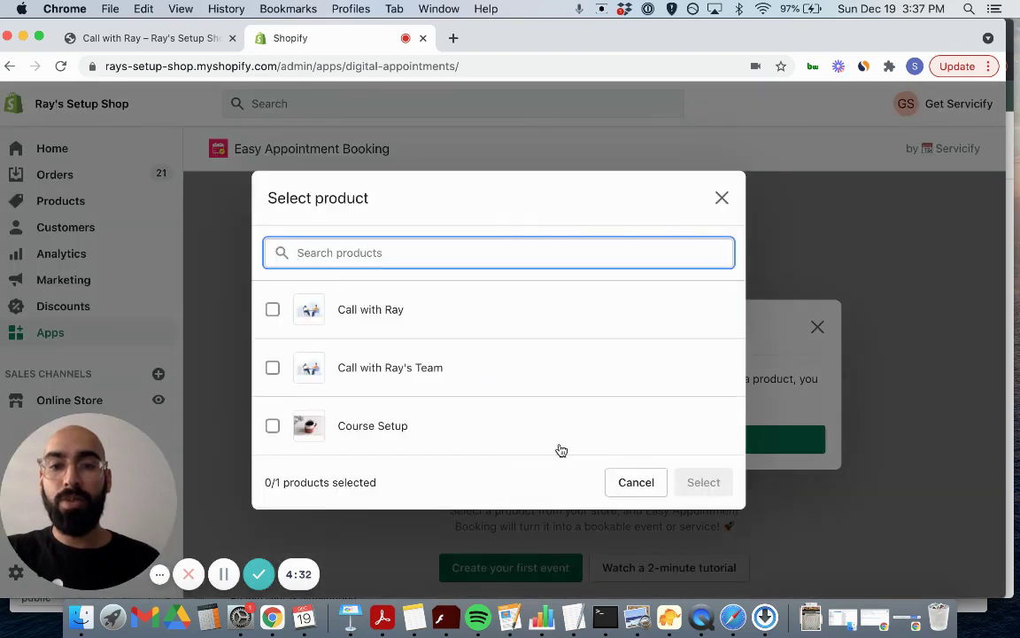
pyautogui.click(272, 310)
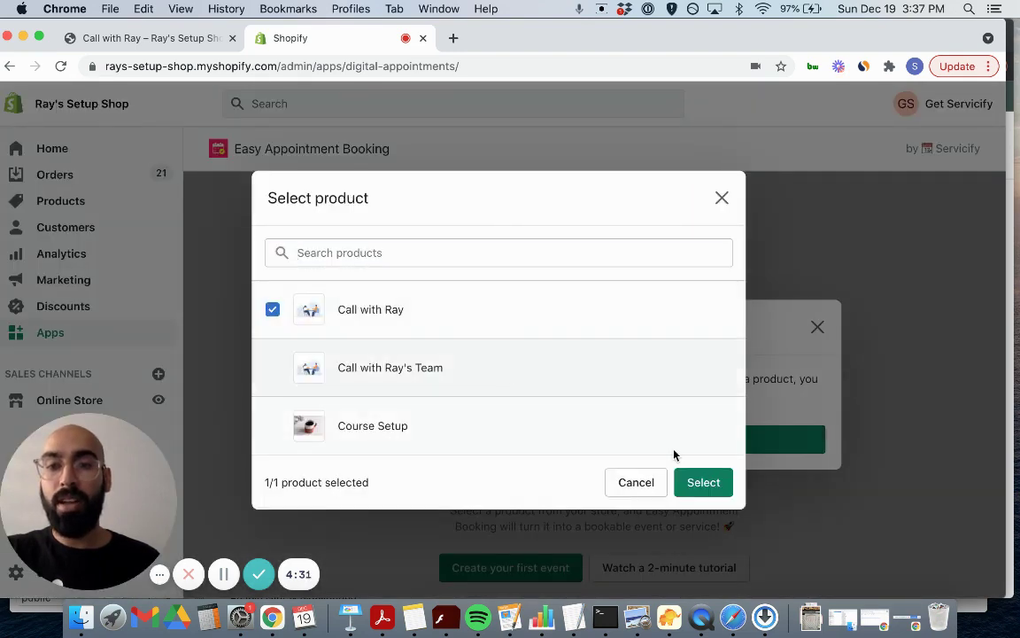
pyautogui.click(703, 483)
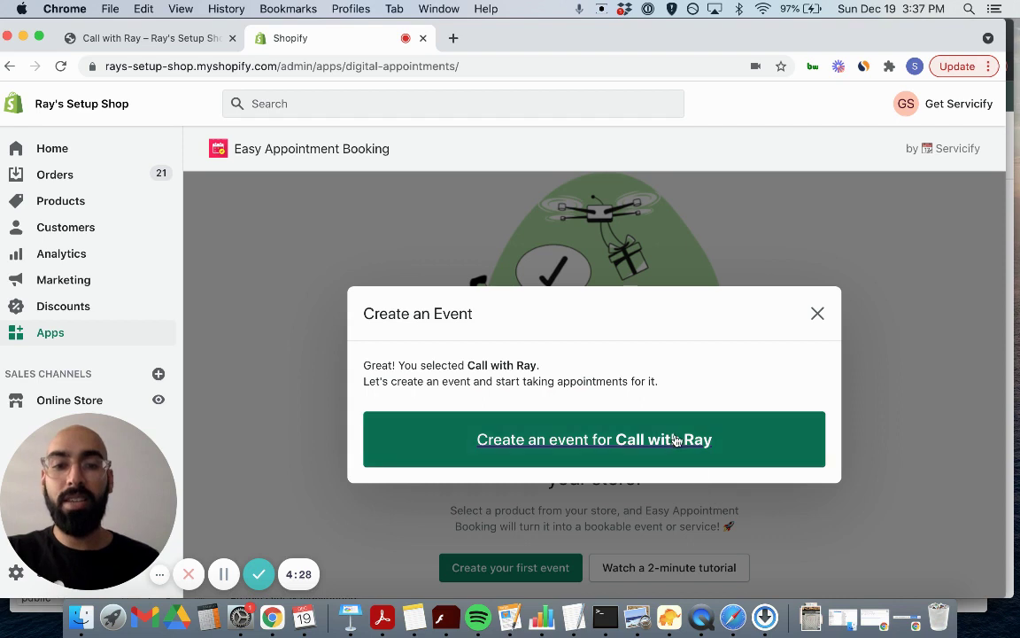
pyautogui.click(675, 439)
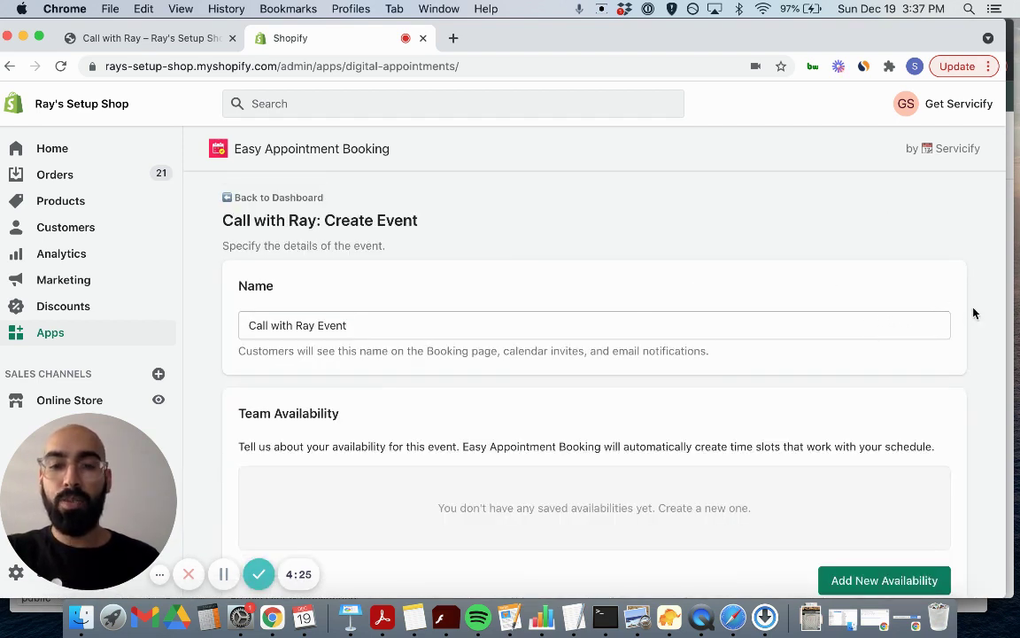
pyautogui.scroll(-4, 974, 315)
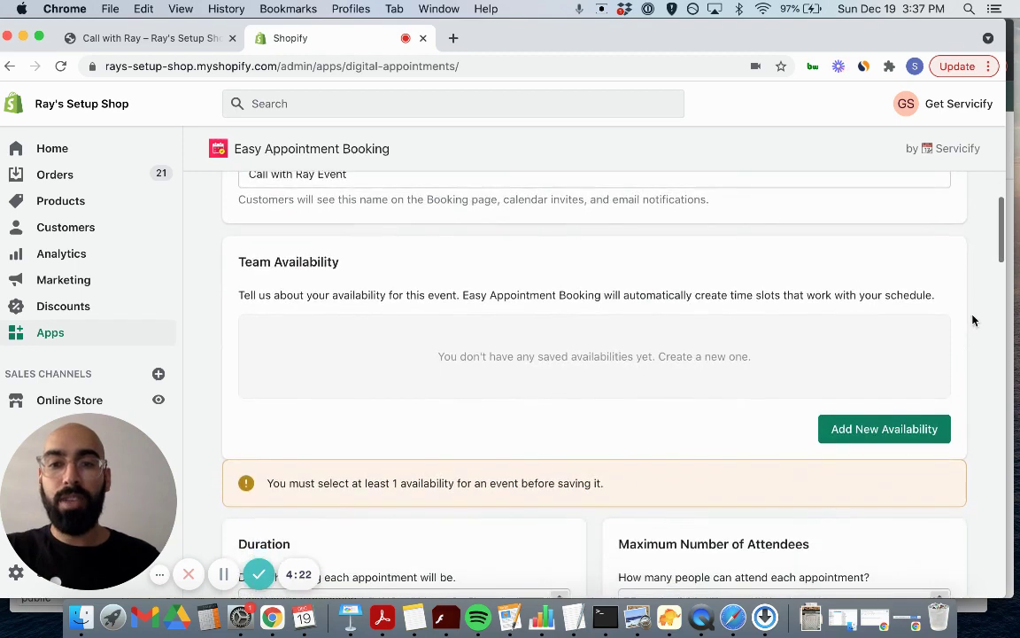
# Add a new availability and trim the extra shop wording from its first name.
pyautogui.click(921, 434)
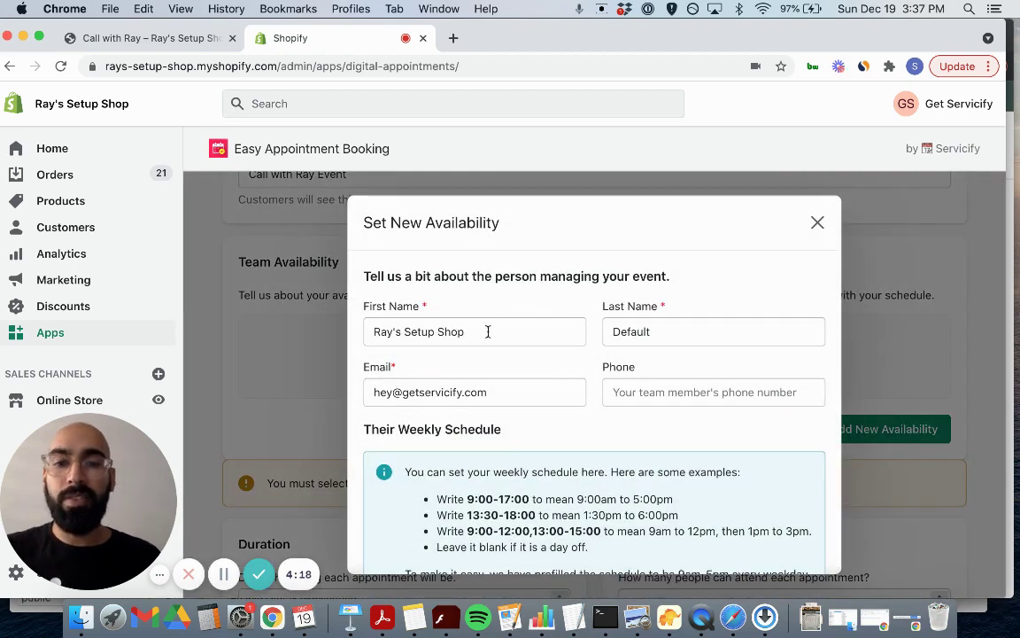
pyautogui.moveTo(487, 332); pyautogui.dragTo(392, 331)
pyautogui.press('BackSpace')
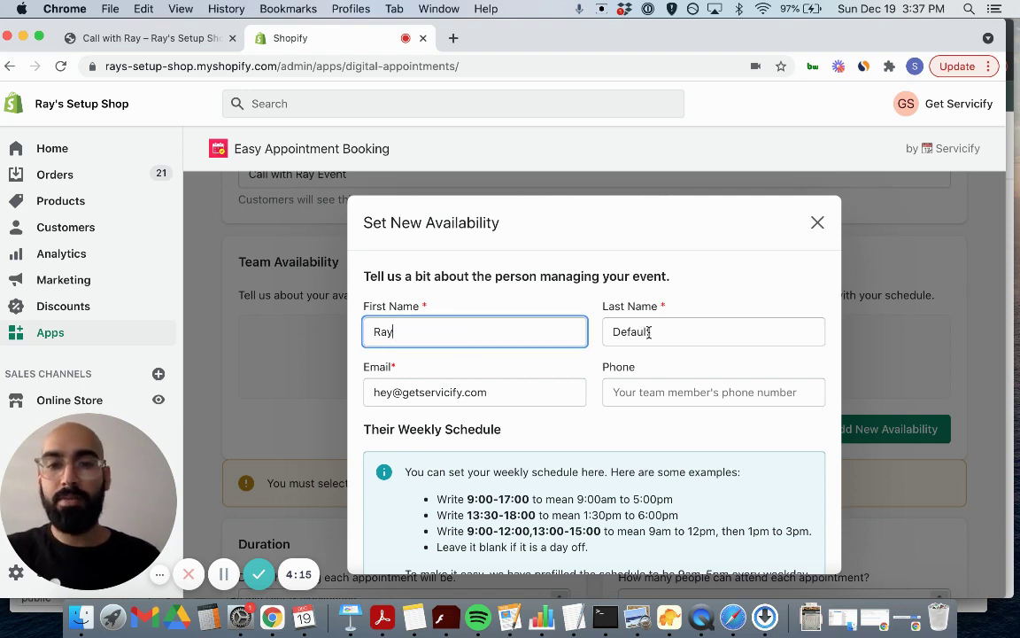
# Make Wednesdays a day off and set Thursdays to 9:00-20:00.
pyautogui.scroll(-2, 650, 332)
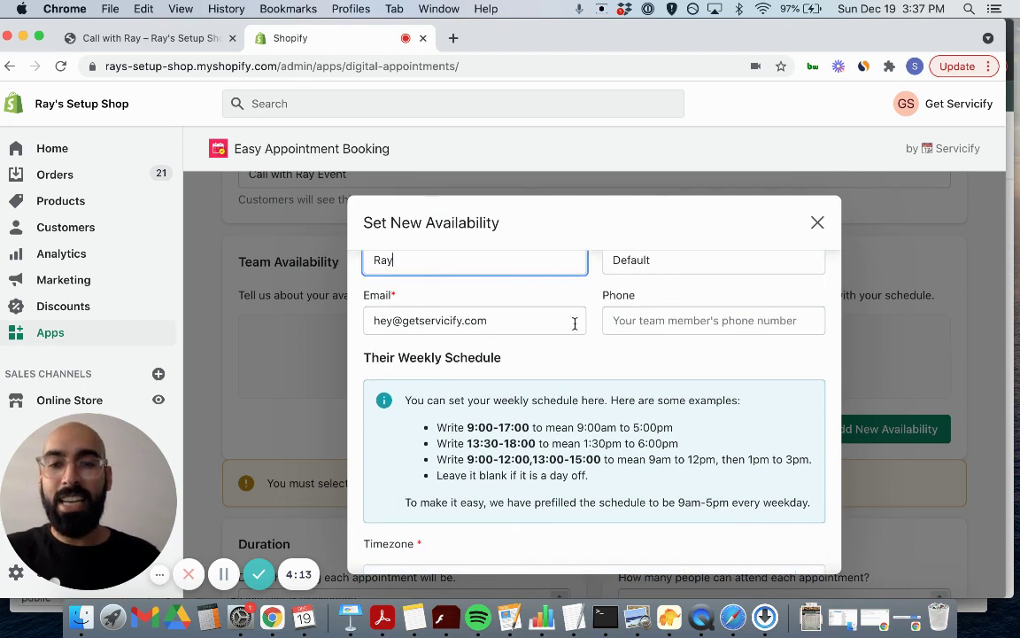
pyautogui.scroll(-8, 604, 346)
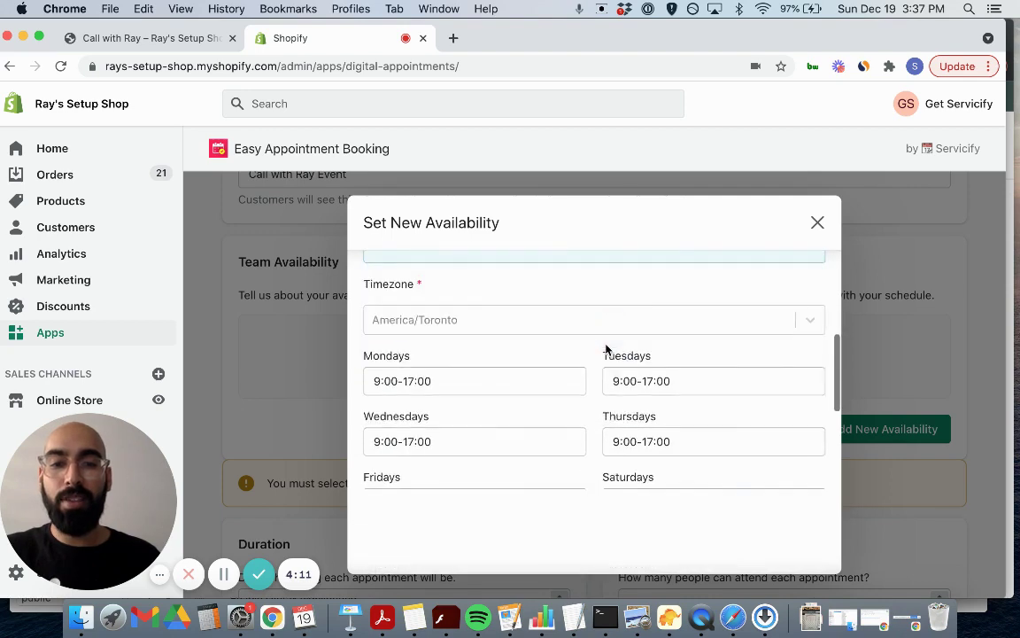
pyautogui.scroll(1, 606, 348)
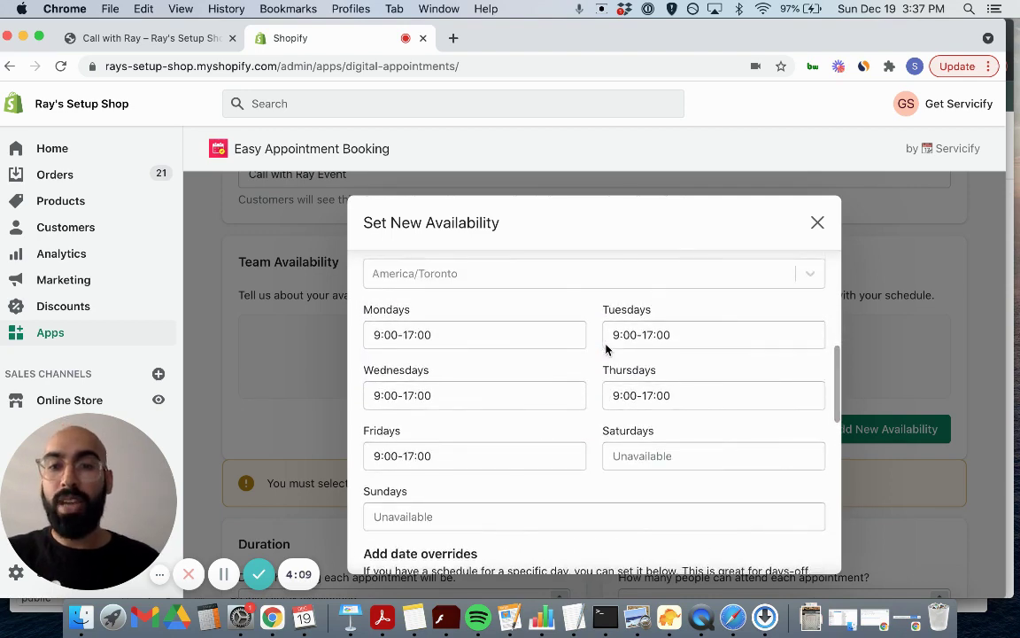
pyautogui.moveTo(451, 395); pyautogui.dragTo(350, 400)
pyautogui.press('BackSpace')
pyautogui.click(646, 396)
pyautogui.press('BackSpace')
pyautogui.press('BackSpace')
pyautogui.write('20')
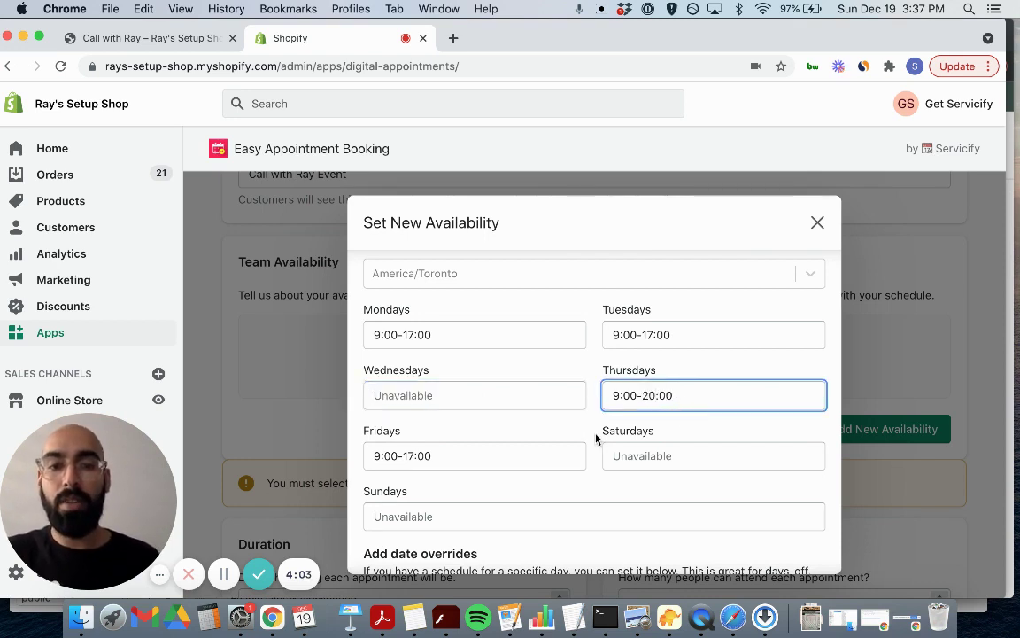
# Mark December 27 as an unavailable override day and save the availability.
pyautogui.scroll(-5, 593, 434)
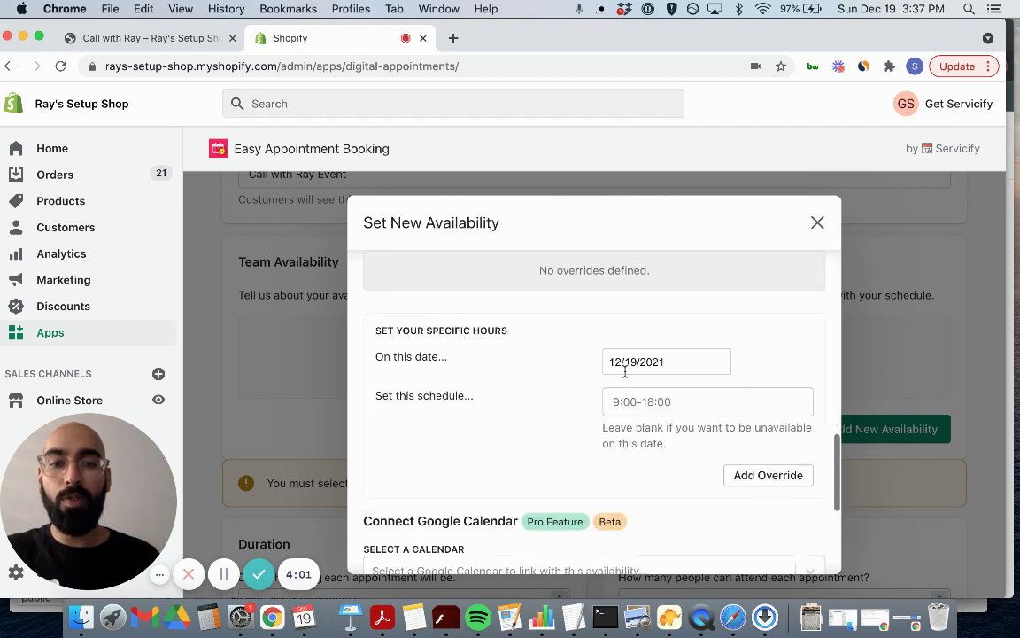
pyautogui.click(624, 371)
pyautogui.click(654, 550)
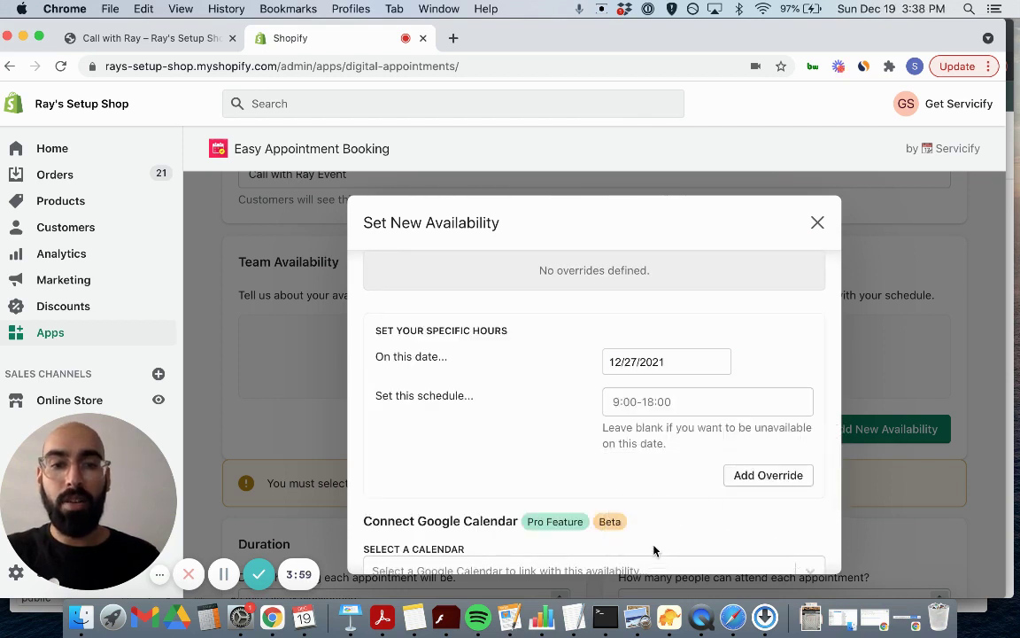
pyautogui.click(767, 476)
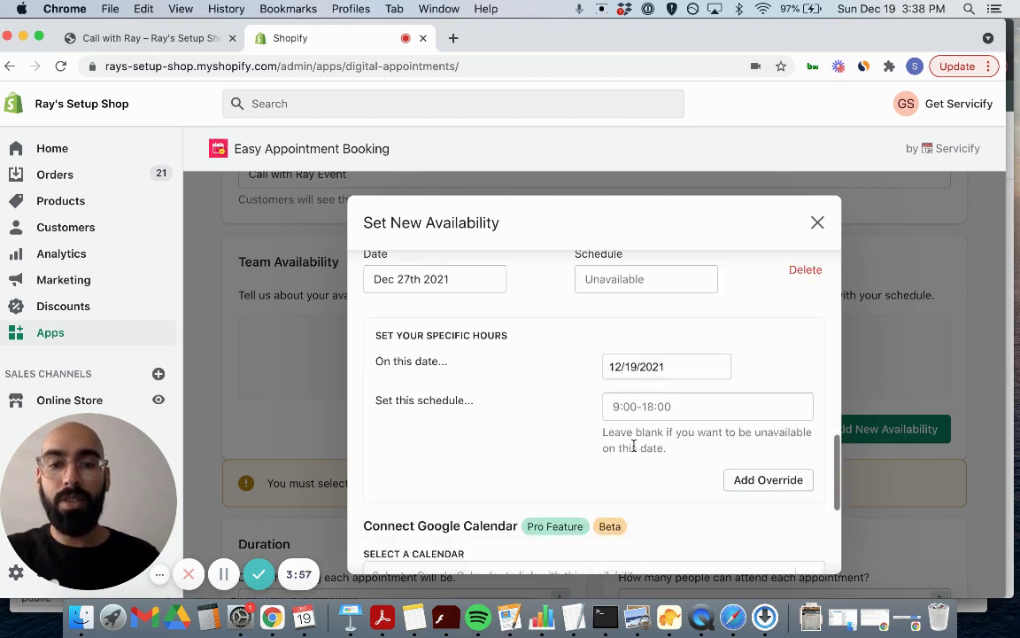
pyautogui.scroll(-6, 633, 446)
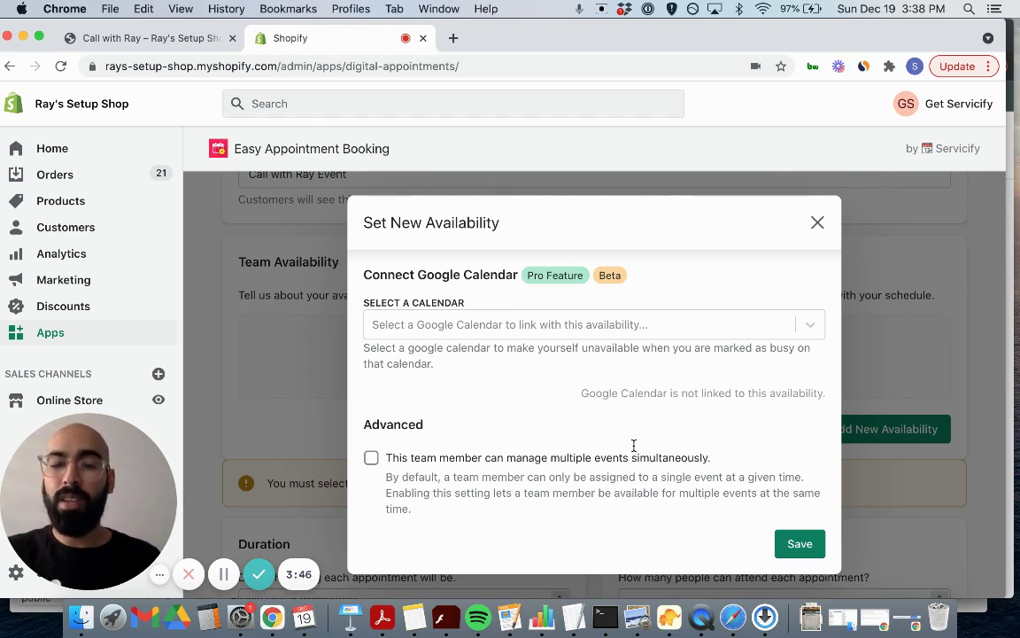
pyautogui.click(800, 543)
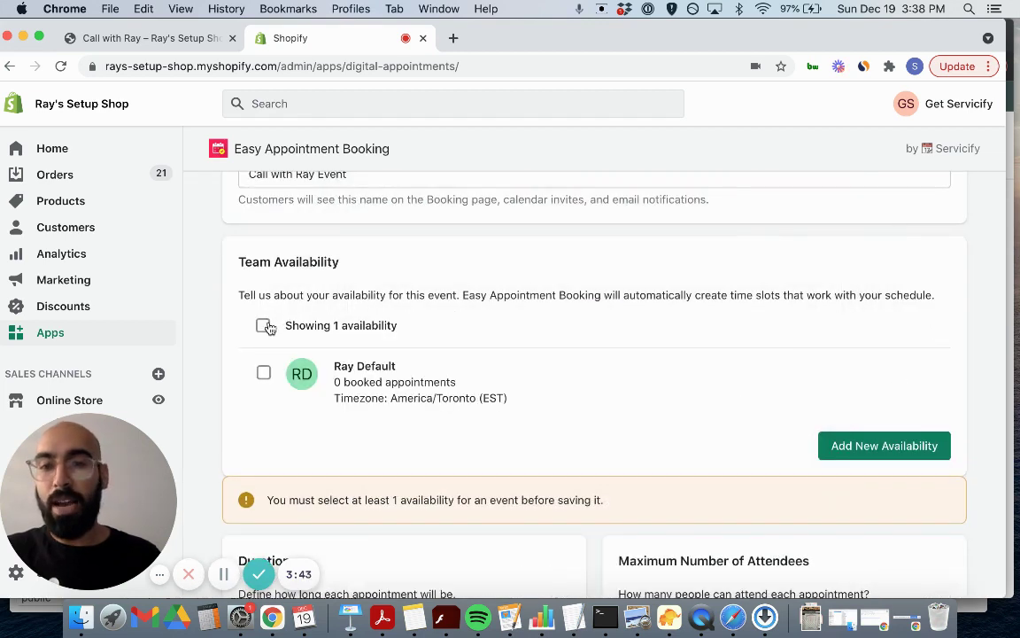
# Assign the new availability and set a 60-minute duration with a 30-minute buffer.
pyautogui.click(264, 326)
pyautogui.scroll(-5, 980, 327)
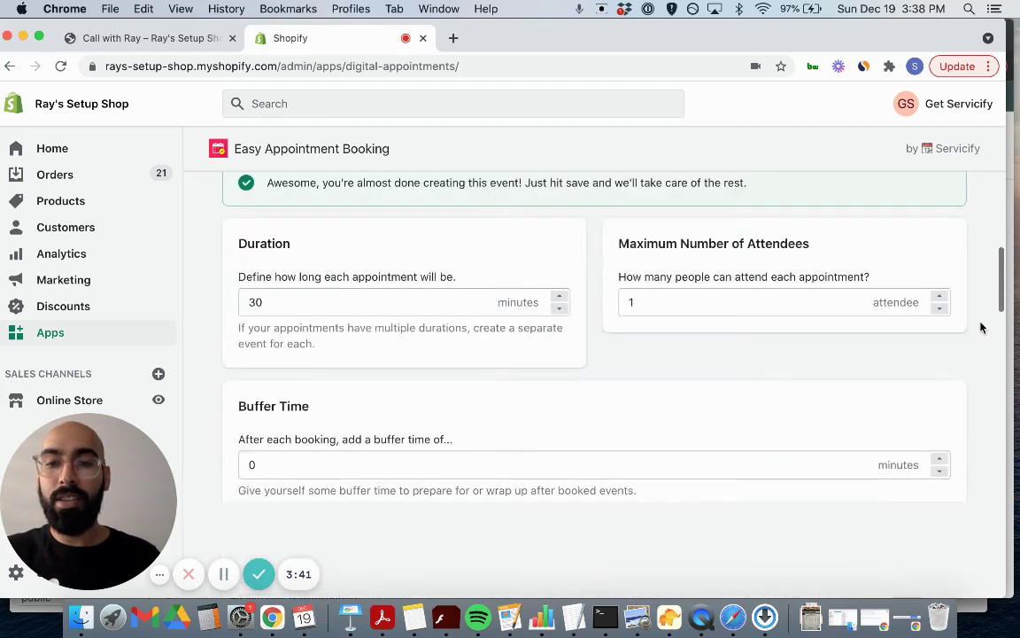
pyautogui.scroll(-2, 980, 328)
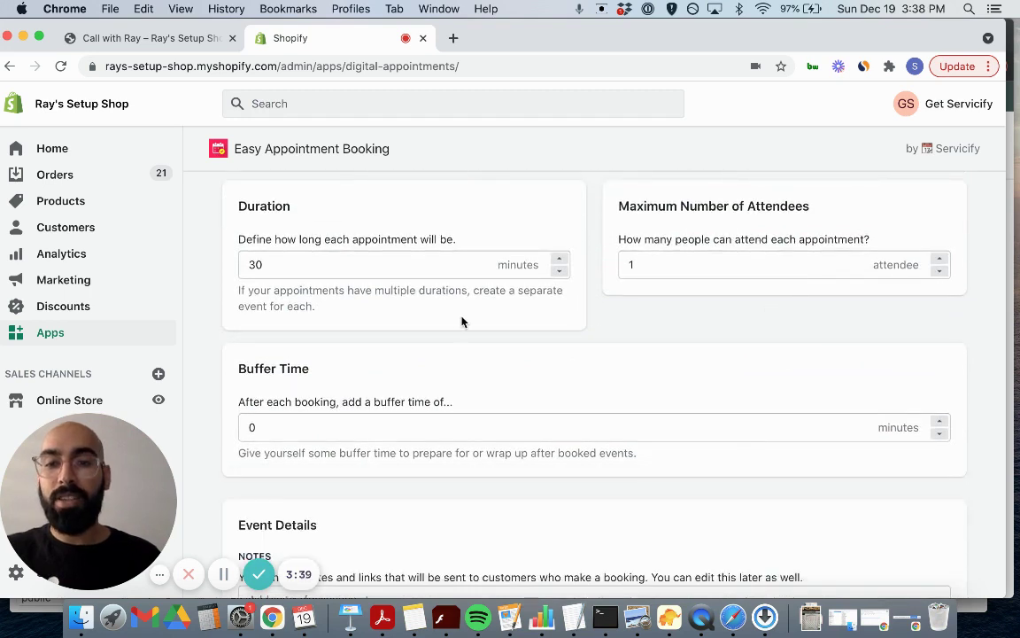
pyautogui.doubleClick(232, 263)
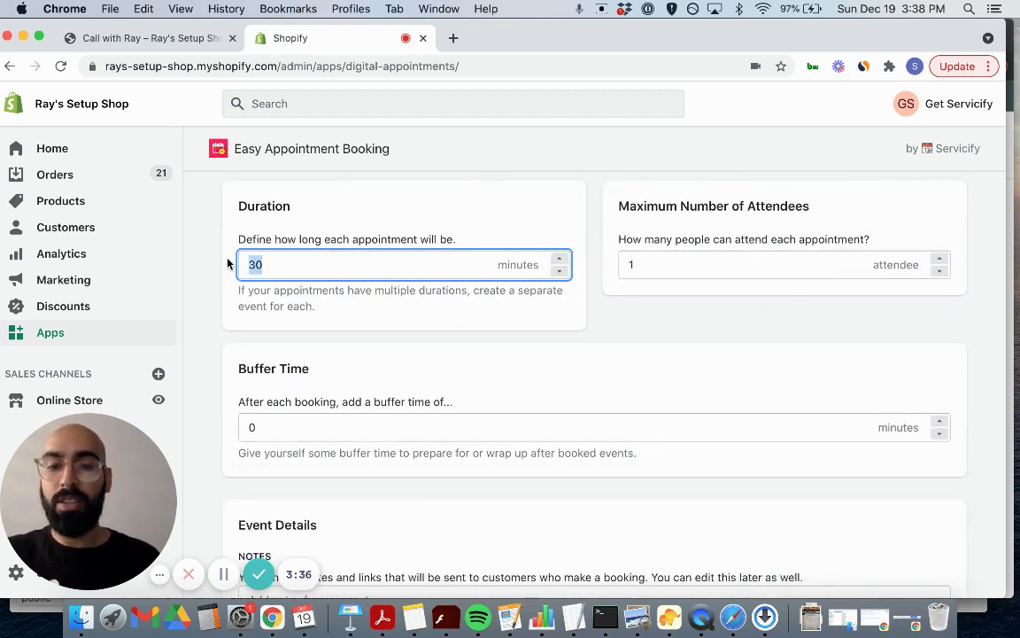
pyautogui.write('60')
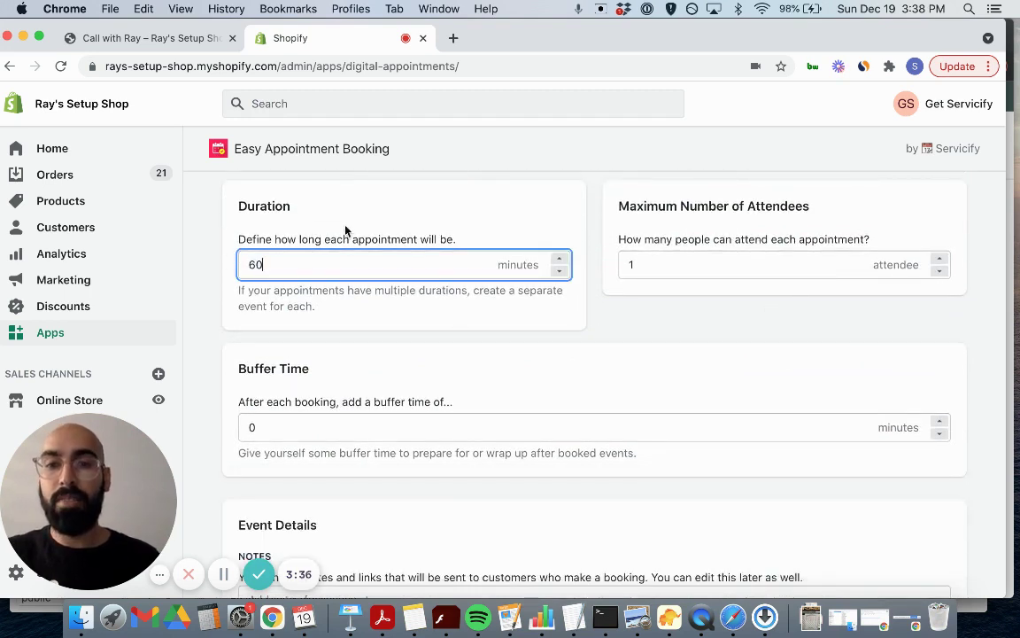
pyautogui.click(282, 427)
pyautogui.press('BackSpace')
pyautogui.write('30')
pyautogui.click(342, 474)
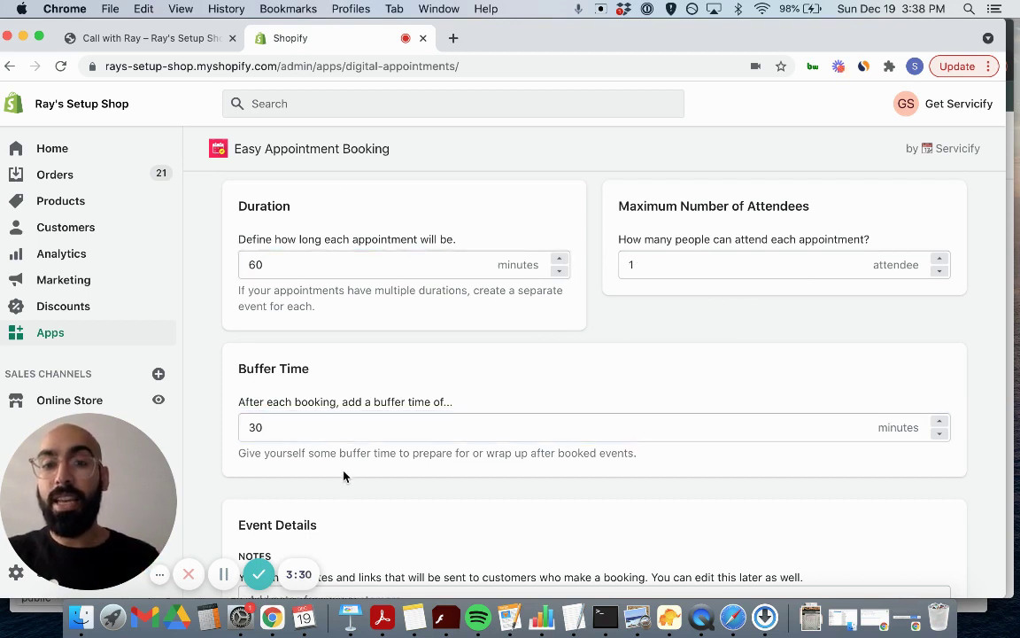
# Add the note 'Looking forward to seeing your Shopify store' and the link meet.google.com/44k.
pyautogui.scroll(-5, 344, 477)
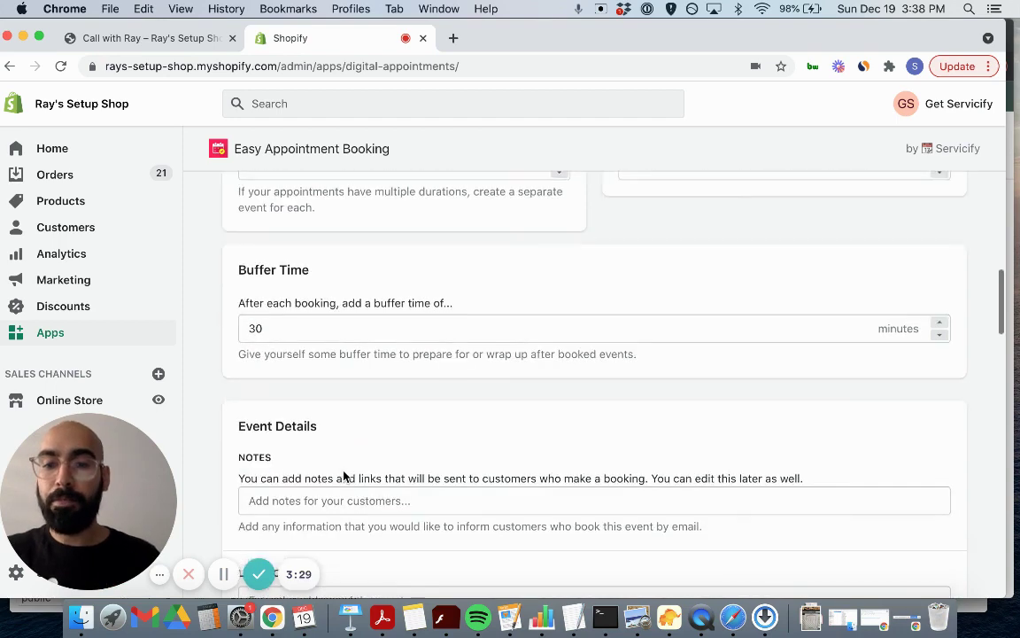
pyautogui.scroll(-1, 343, 477)
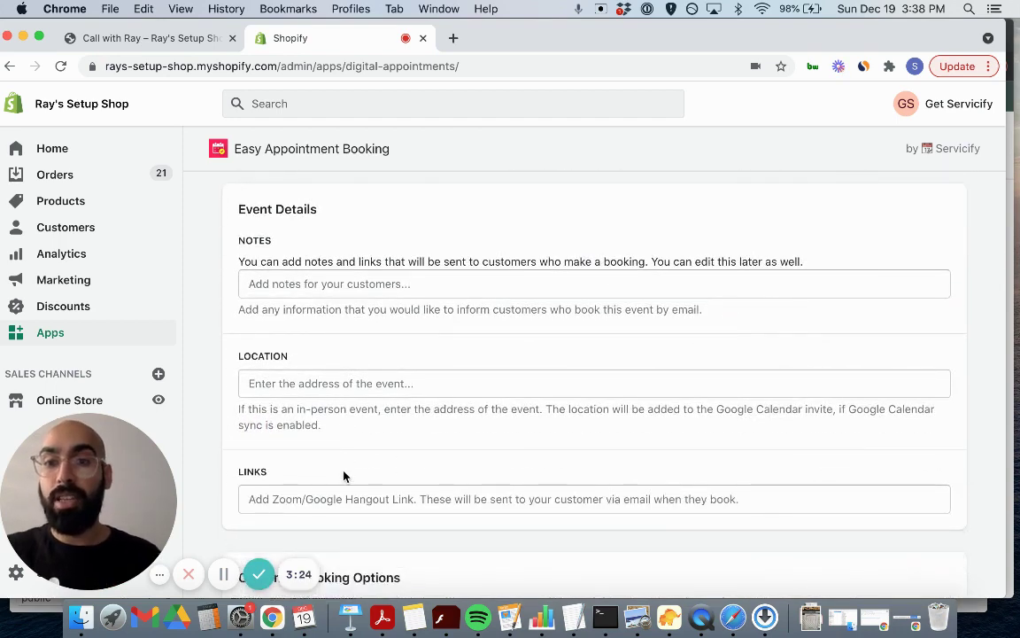
pyautogui.click(309, 284)
pyautogui.write('Looking')
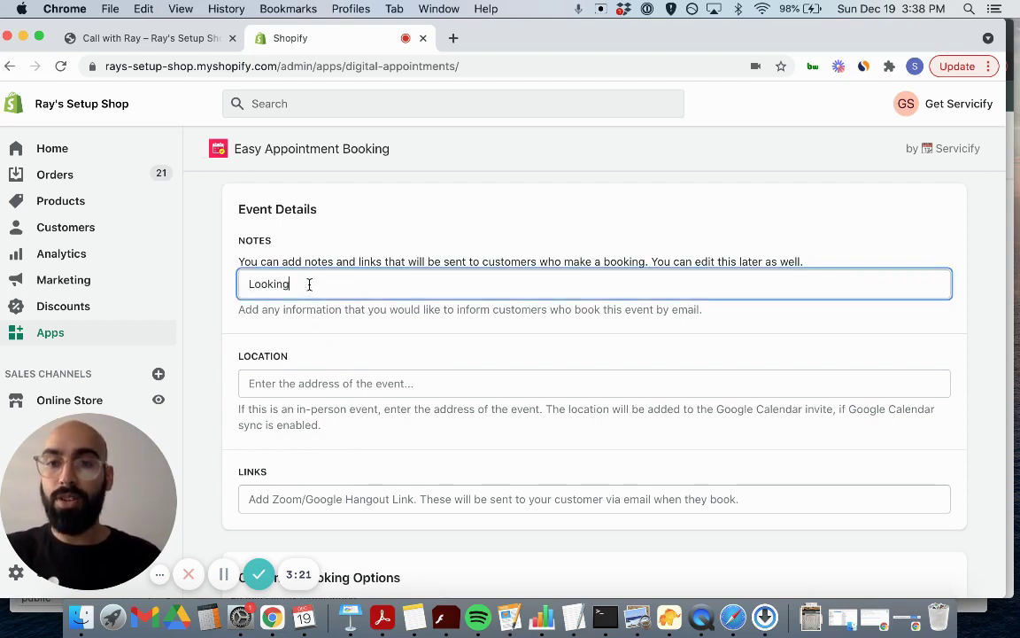
pyautogui.write(' forward to seeing you')
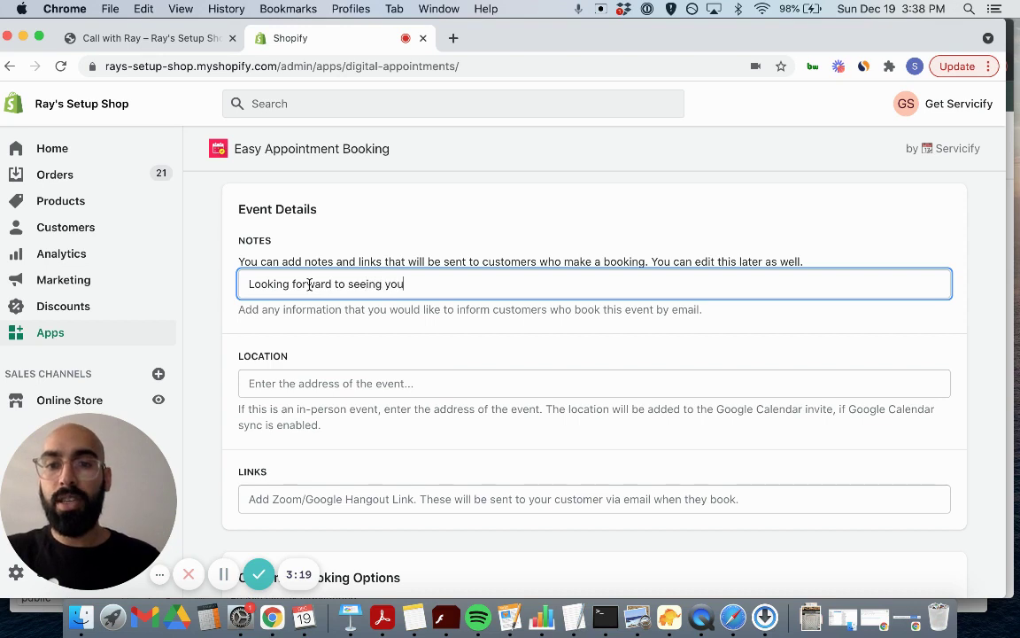
pyautogui.write('r Shopify store')
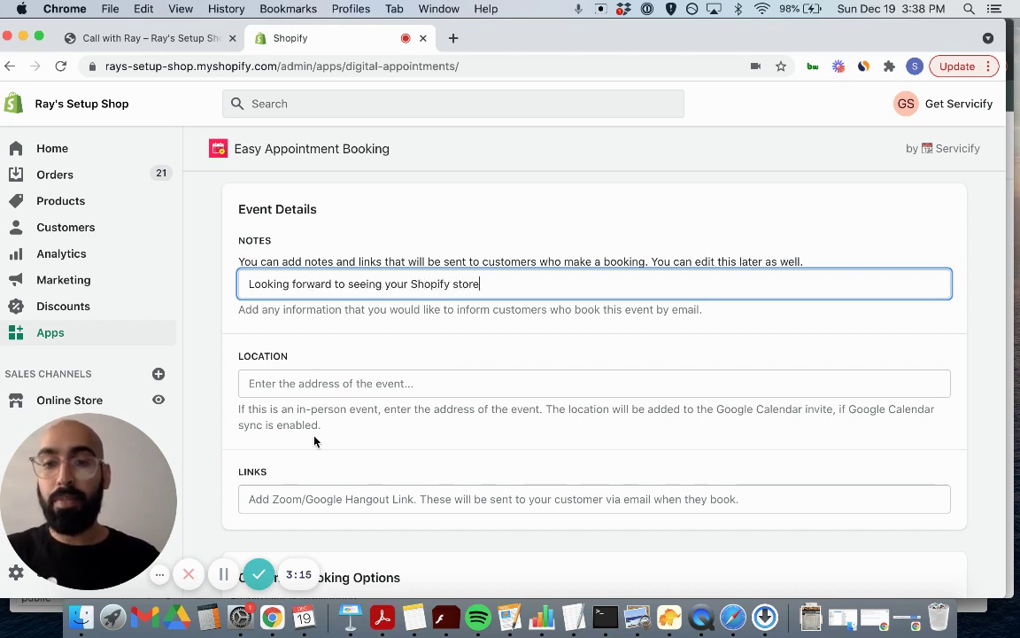
pyautogui.click(303, 490)
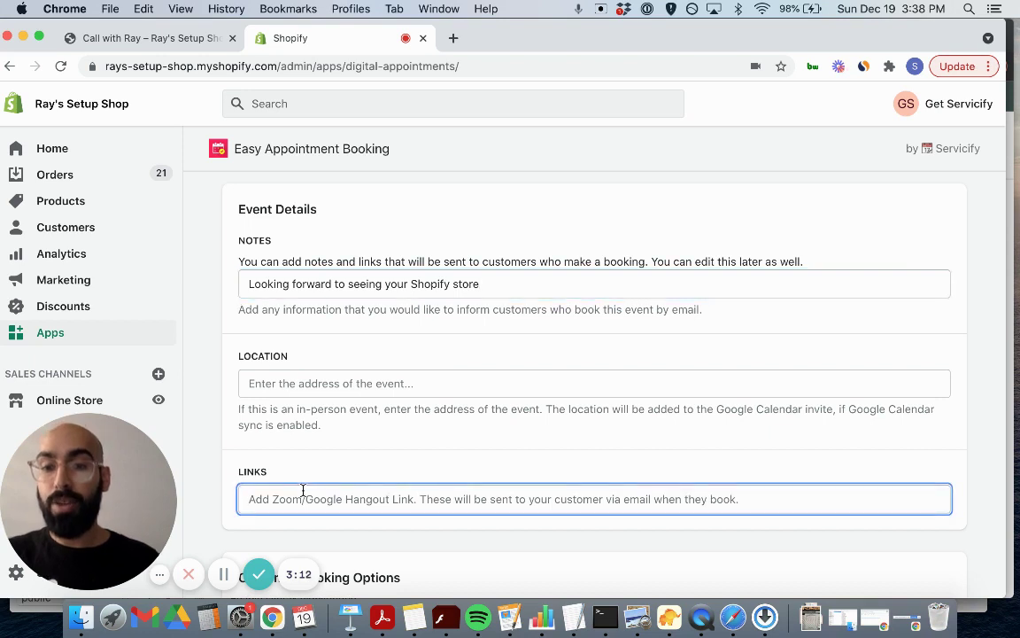
pyautogui.write('meet.google.com')
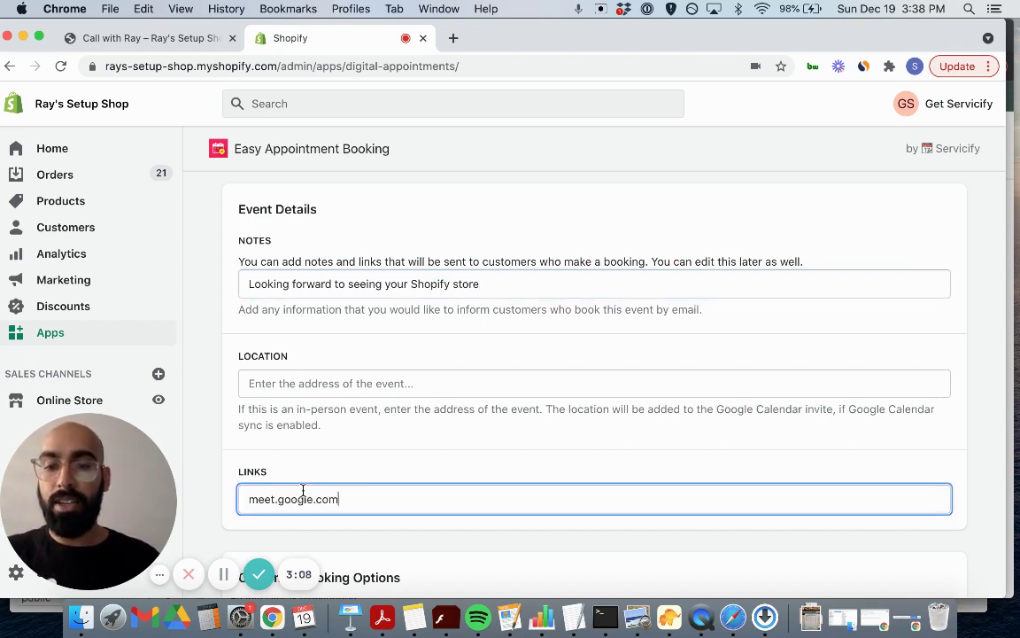
pyautogui.write('/44k')
# Stop the event taking bookings after January 30, 2022.
pyautogui.scroll(-8, 354, 478)
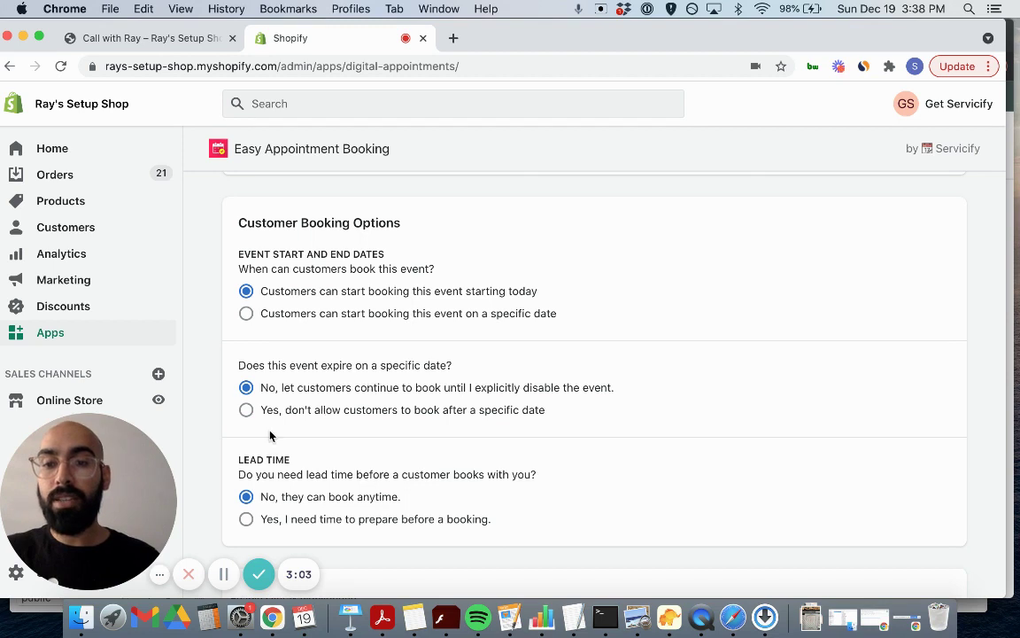
pyautogui.click(246, 410)
pyautogui.click(270, 455)
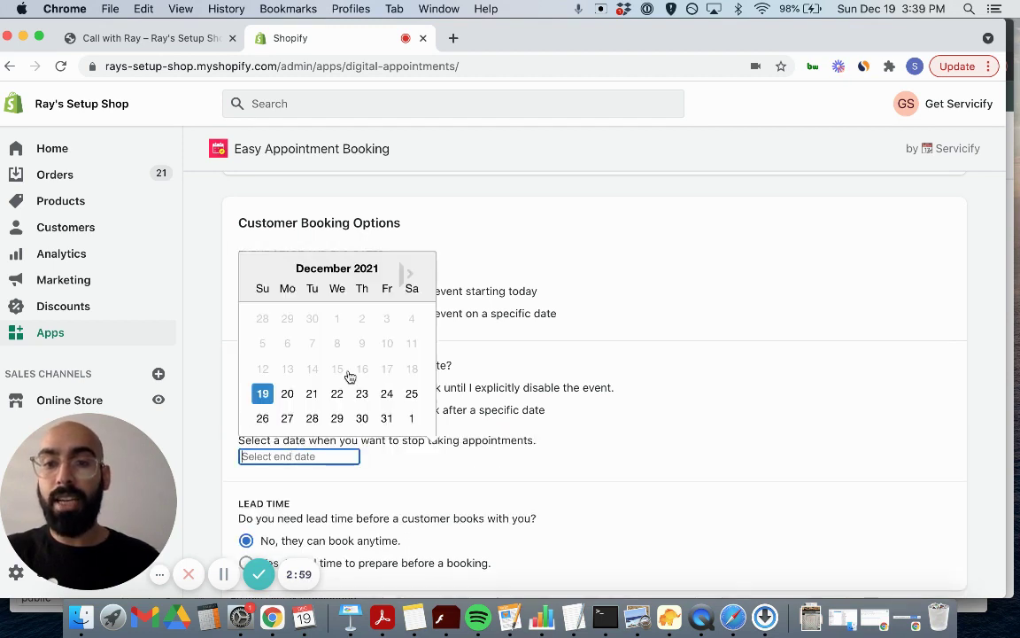
pyautogui.click(410, 273)
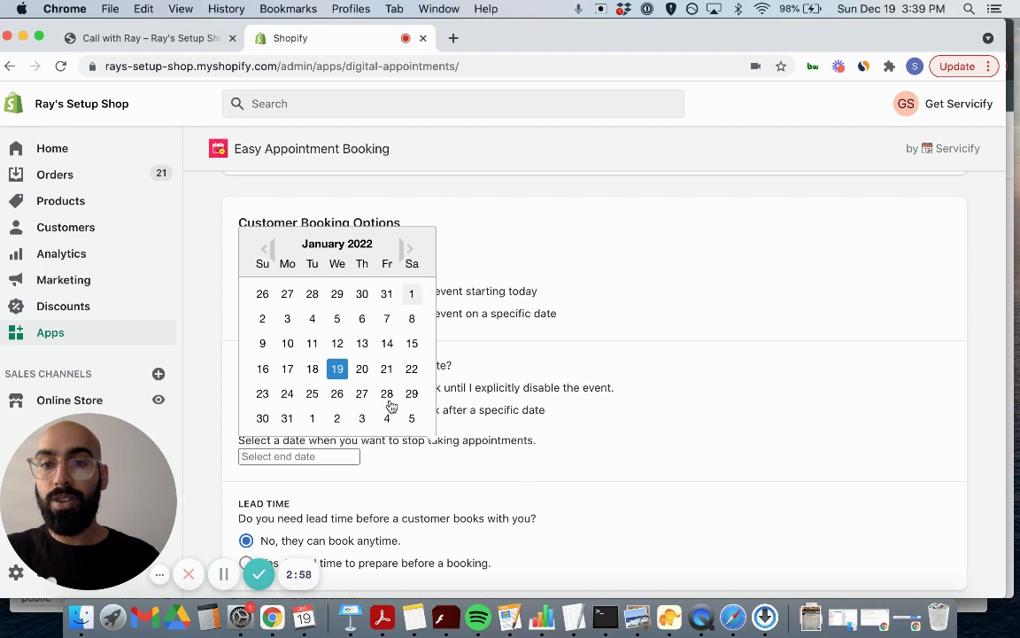
pyautogui.click(262, 418)
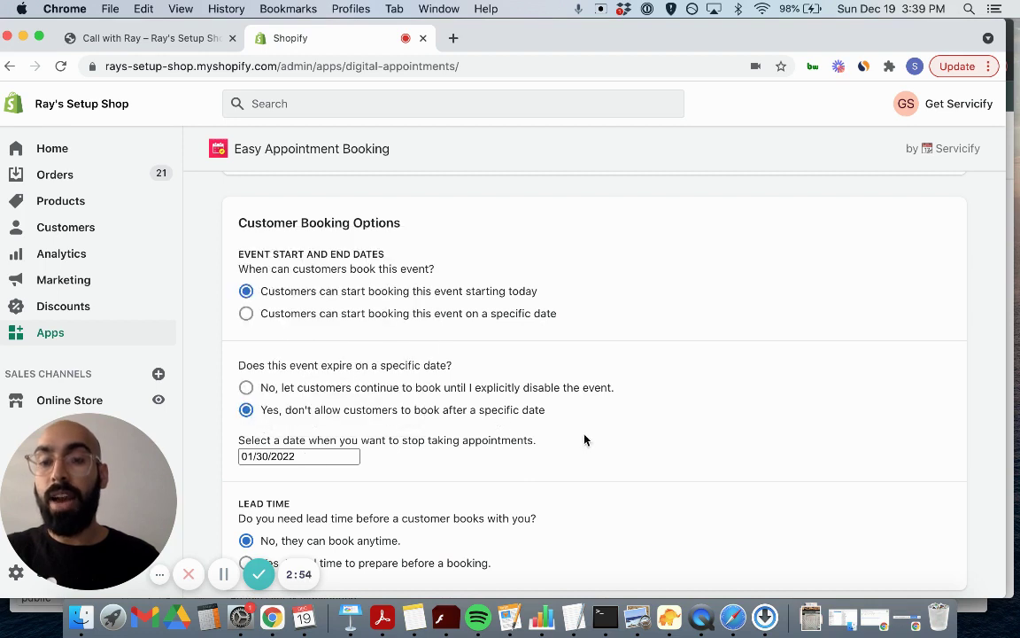
# Require 12 hours of lead time before each booking.
pyautogui.scroll(-3, 584, 439)
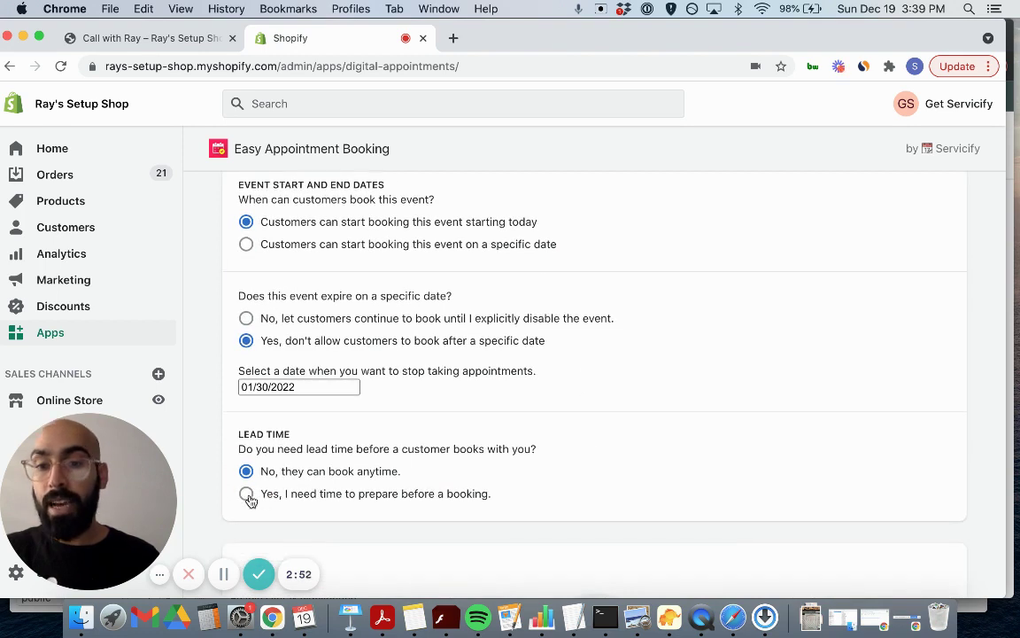
pyautogui.click(249, 497)
pyautogui.scroll(-3, 341, 418)
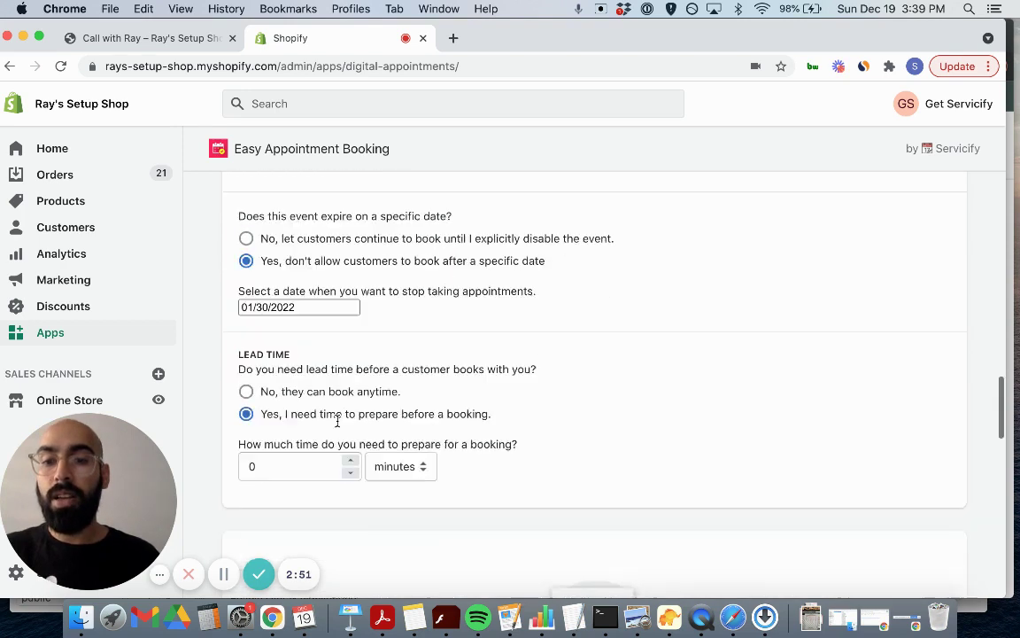
pyautogui.moveTo(269, 448); pyautogui.dragTo(237, 444)
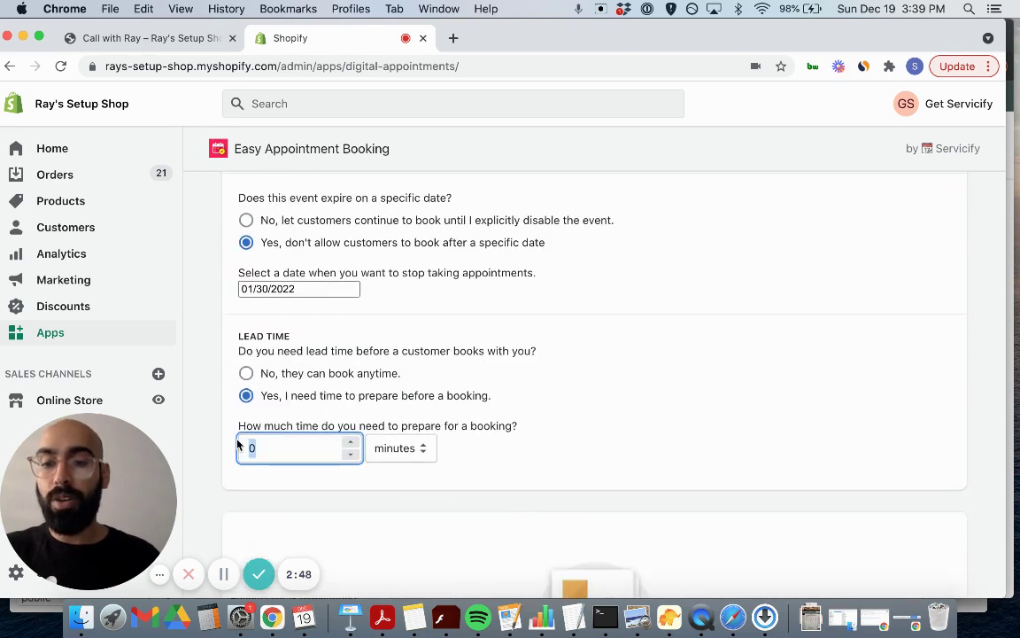
pyautogui.write('12')
pyautogui.click(394, 448)
pyautogui.click(513, 420)
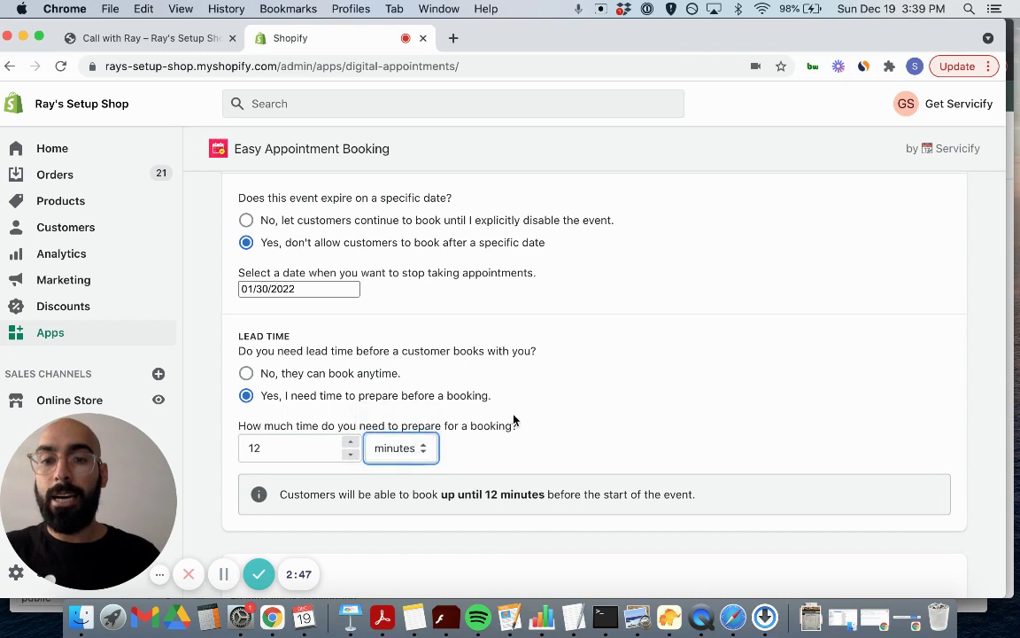
pyautogui.press('h')
pyautogui.click(566, 400)
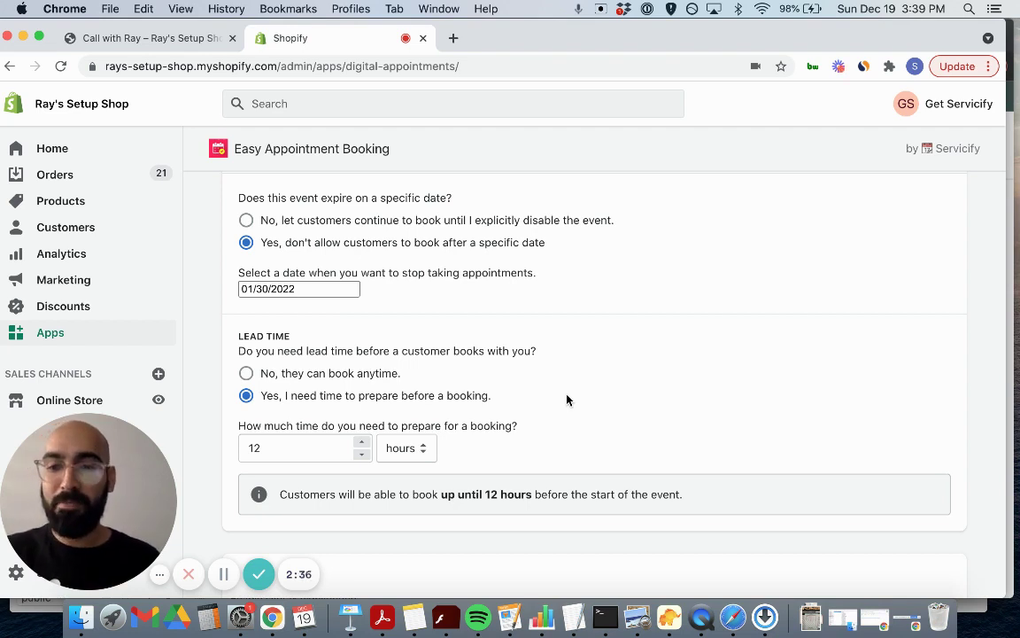
# Review the remaining event settings and save the Call with Ray Event.
pyautogui.scroll(-10, 567, 400)
pyautogui.scroll(2, 566, 399)
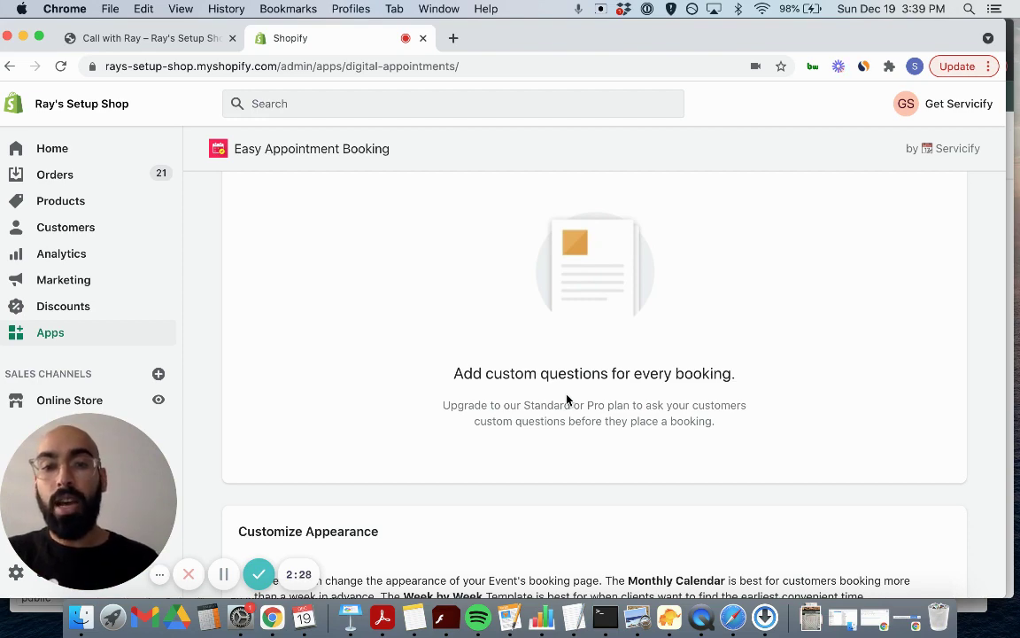
pyautogui.scroll(-10, 701, 390)
pyautogui.scroll(-3, 701, 390)
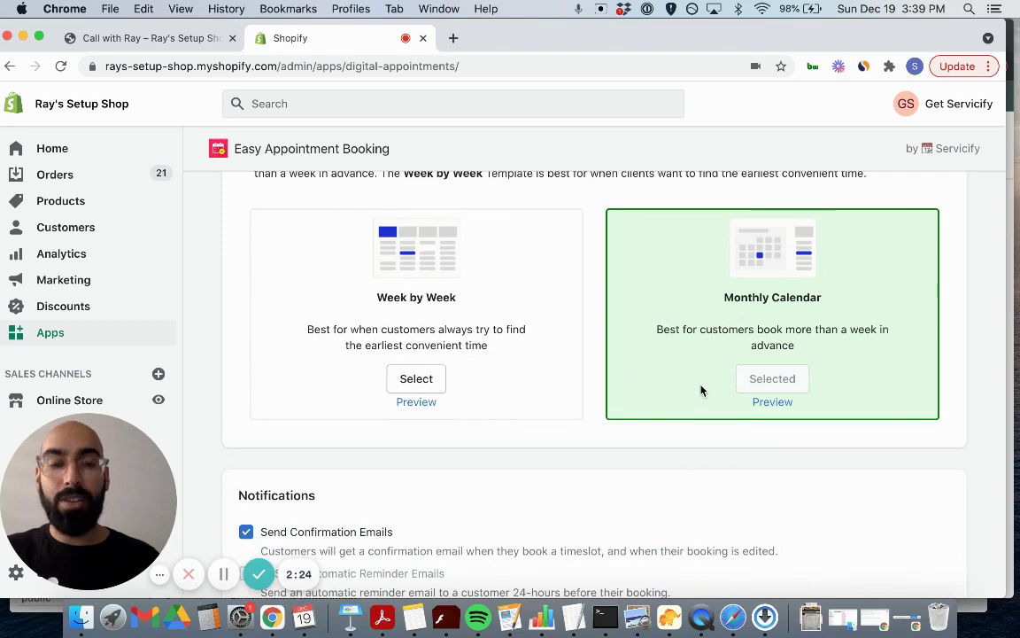
pyautogui.scroll(-7, 563, 259)
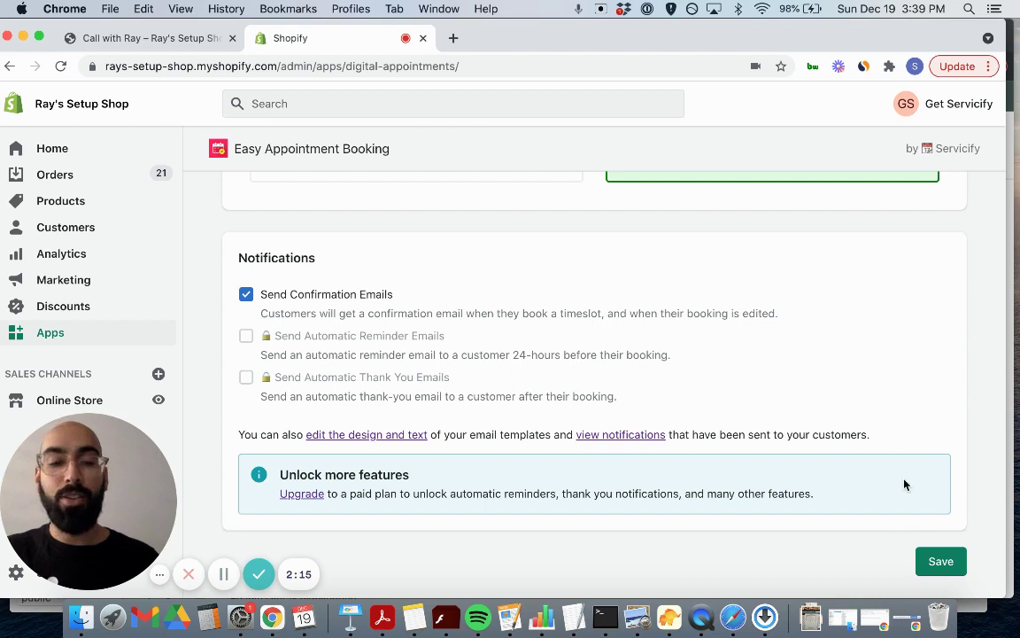
pyautogui.click(942, 563)
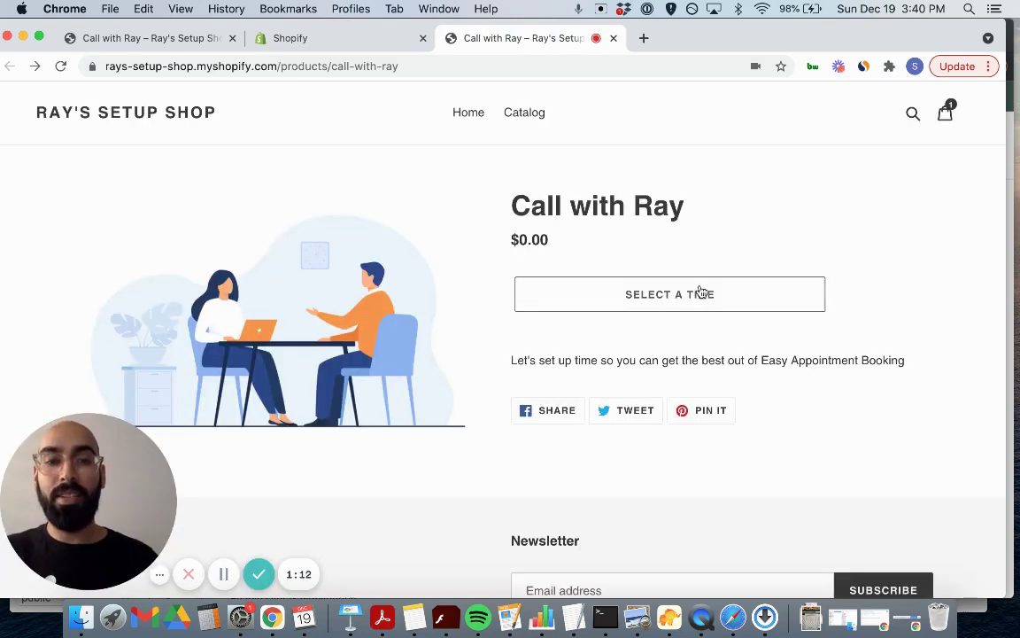
# Book Call with Ray for Friday, December 24 at 10:00 am and add it to the cart.
pyautogui.click(701, 294)
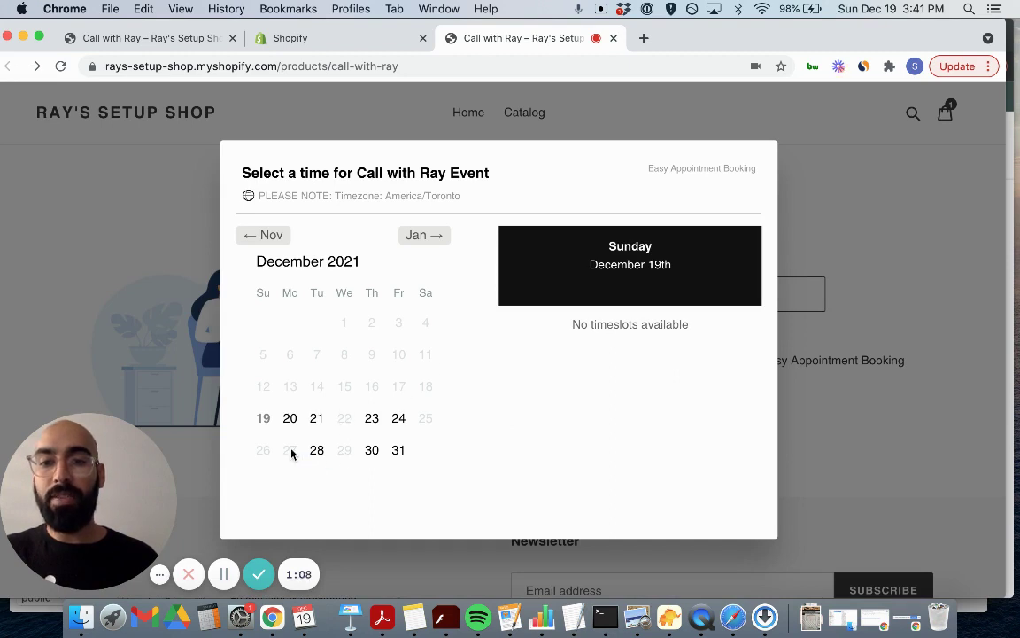
pyautogui.click(398, 421)
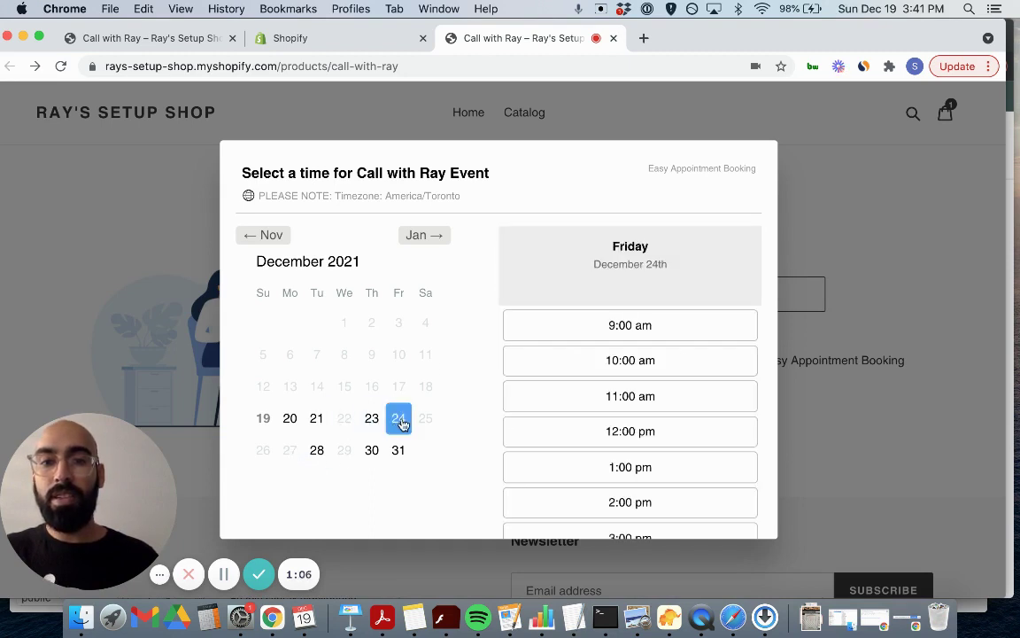
pyautogui.click(619, 359)
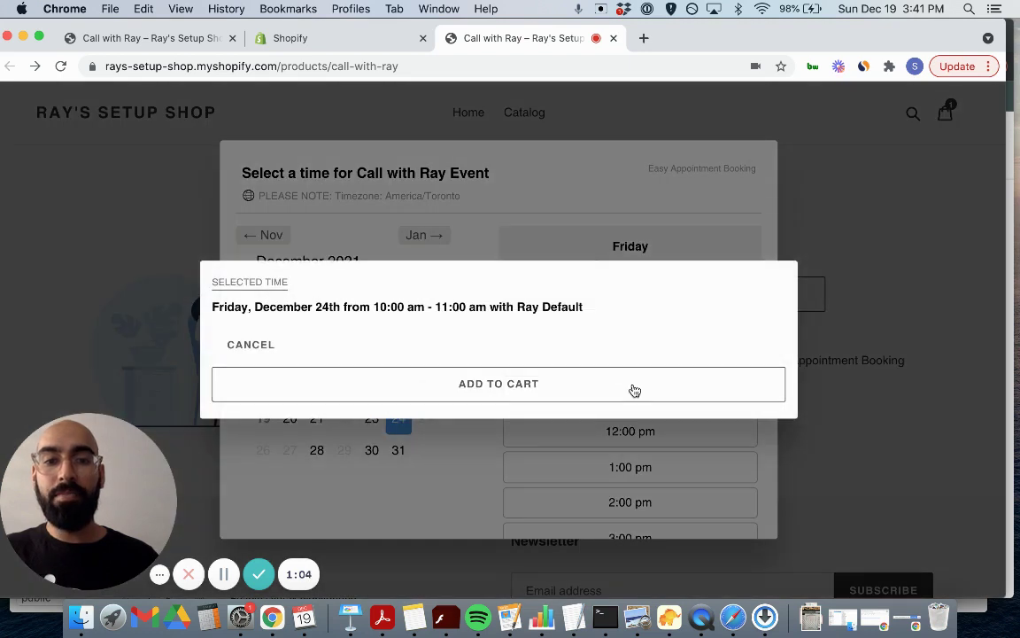
pyautogui.click(634, 391)
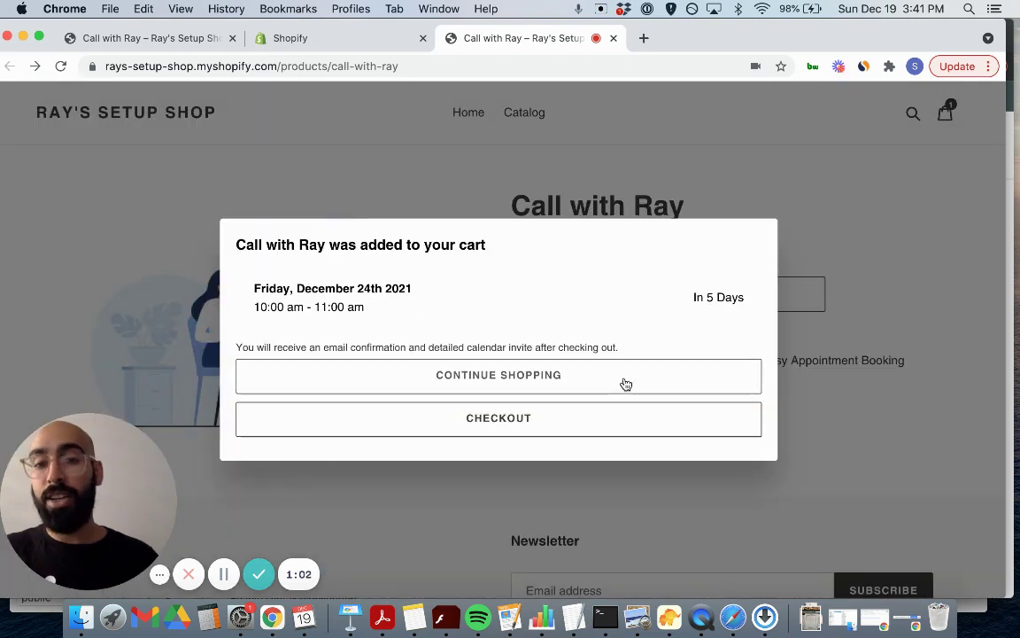
# Check out the free order and find it listed in the app's Bookings.
pyautogui.click(628, 429)
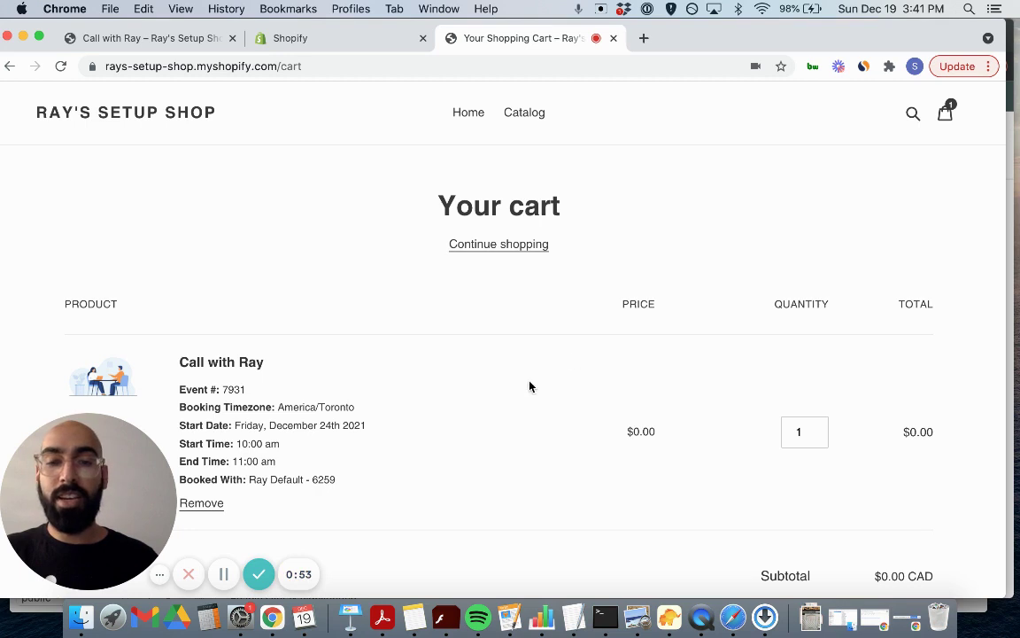
pyautogui.click(223, 574)
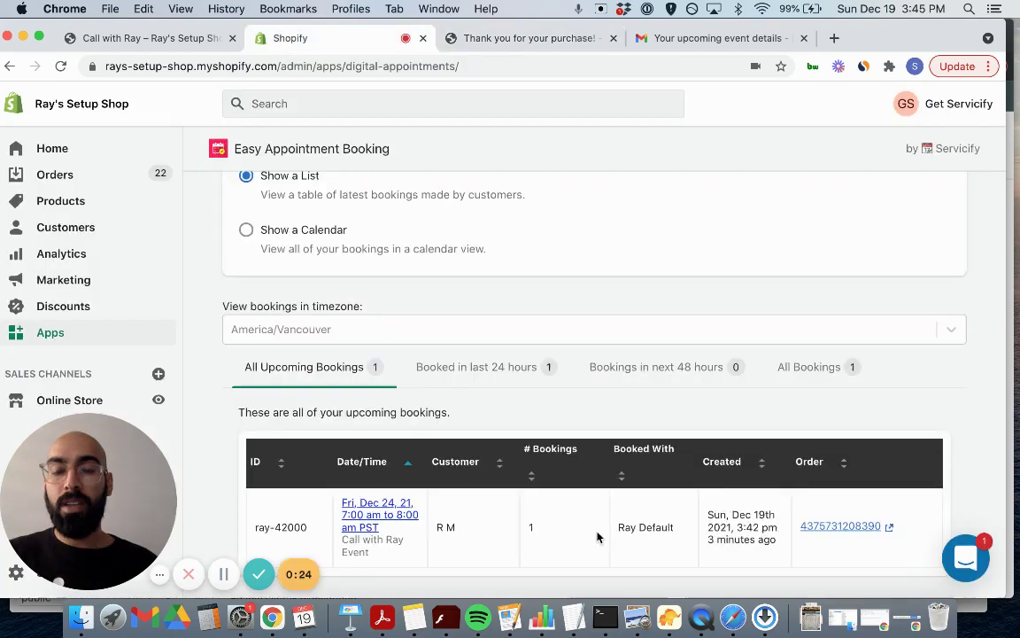
pyautogui.scroll(3, 598, 537)
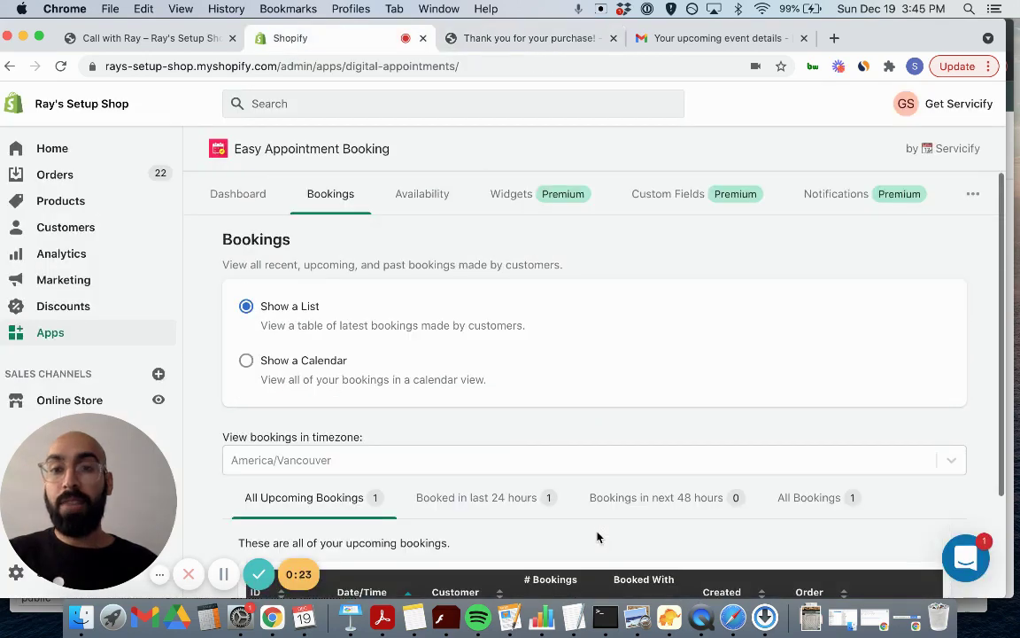
pyautogui.scroll(-3, 597, 538)
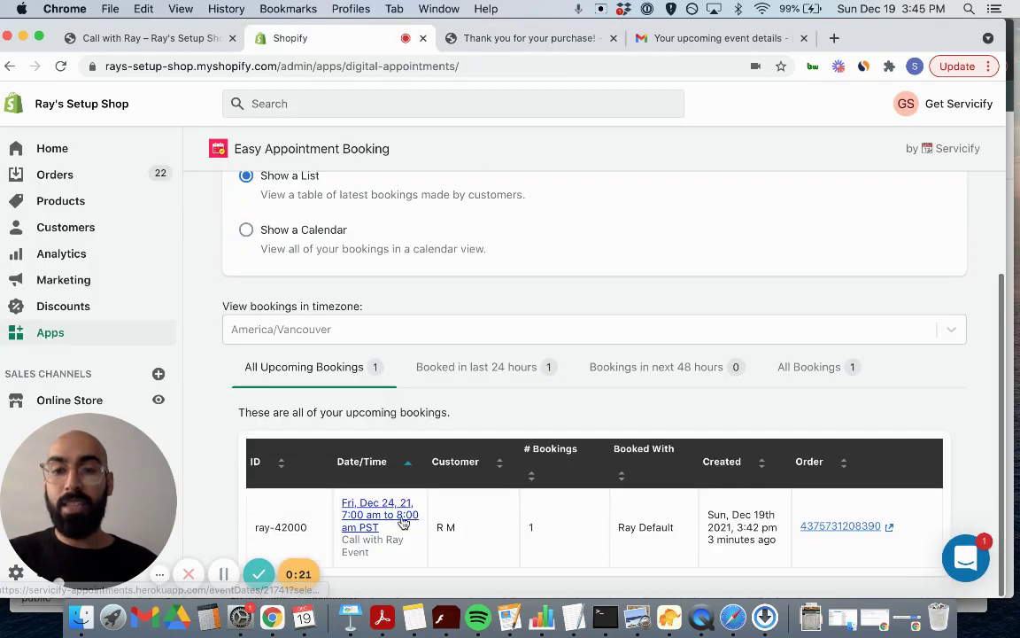
pyautogui.scroll(3, 631, 303)
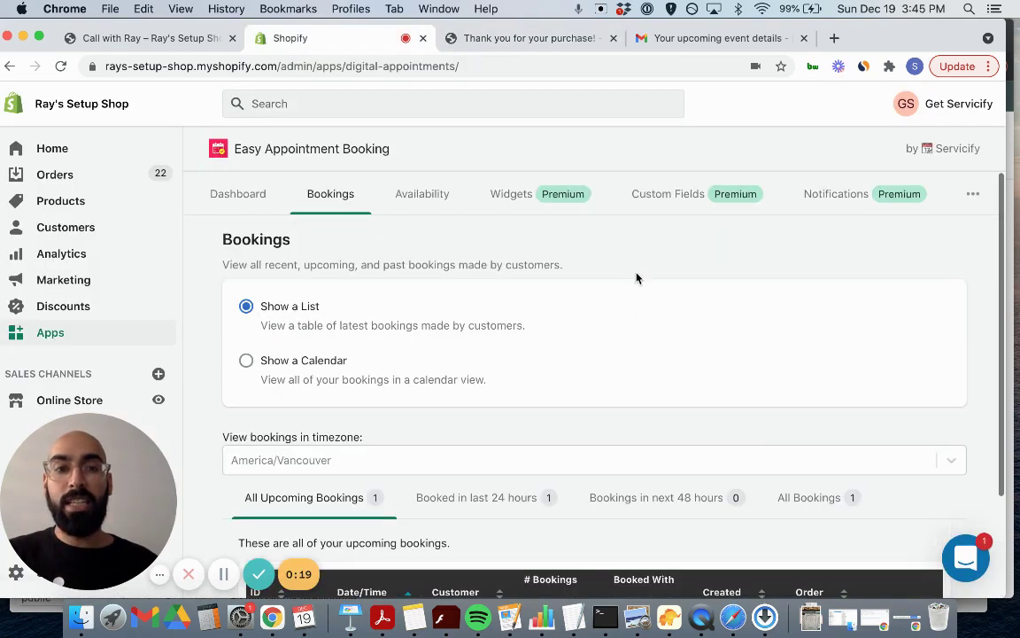
pyautogui.click(715, 40)
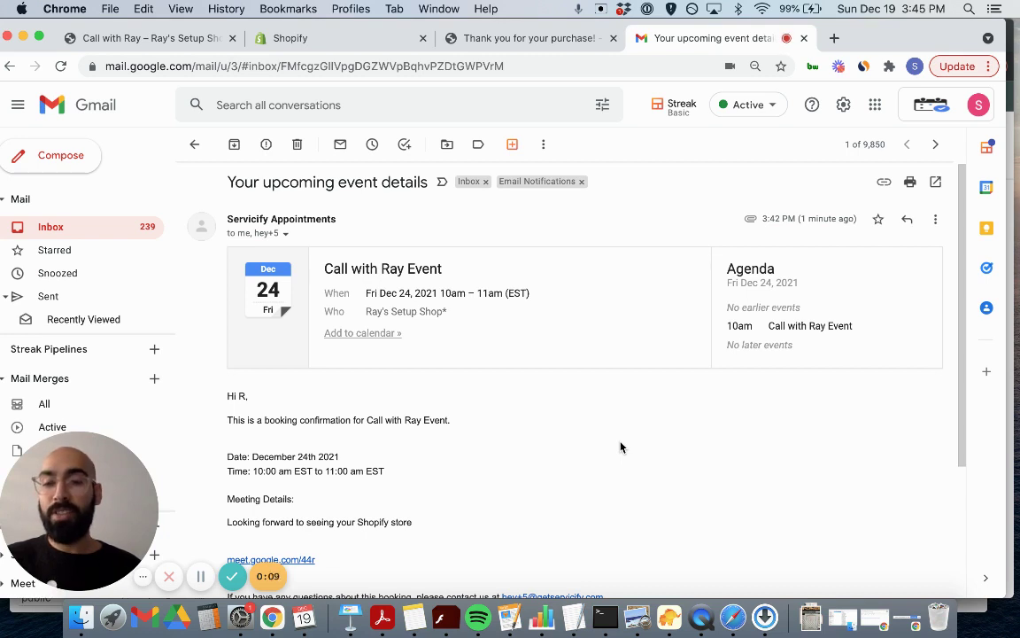
pyautogui.click(368, 44)
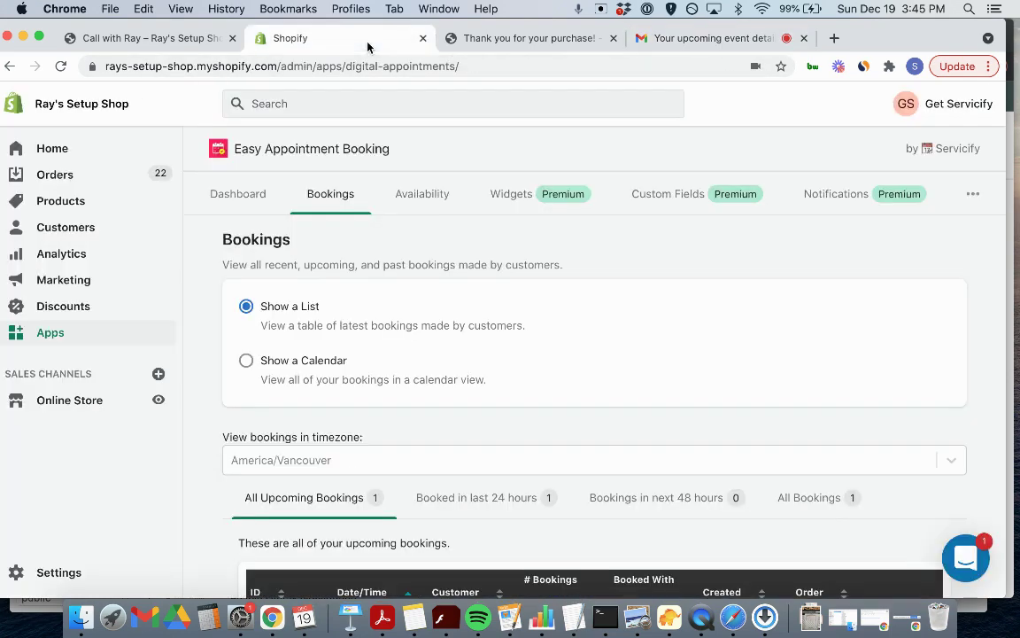